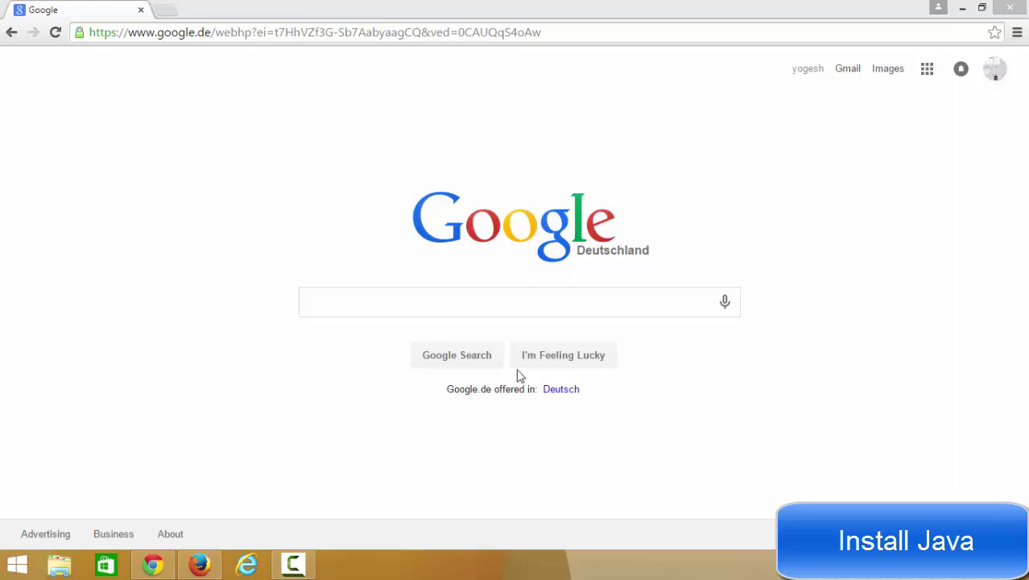
Step: Search Google for 'java jdk'
click(513, 301)
text(jav)
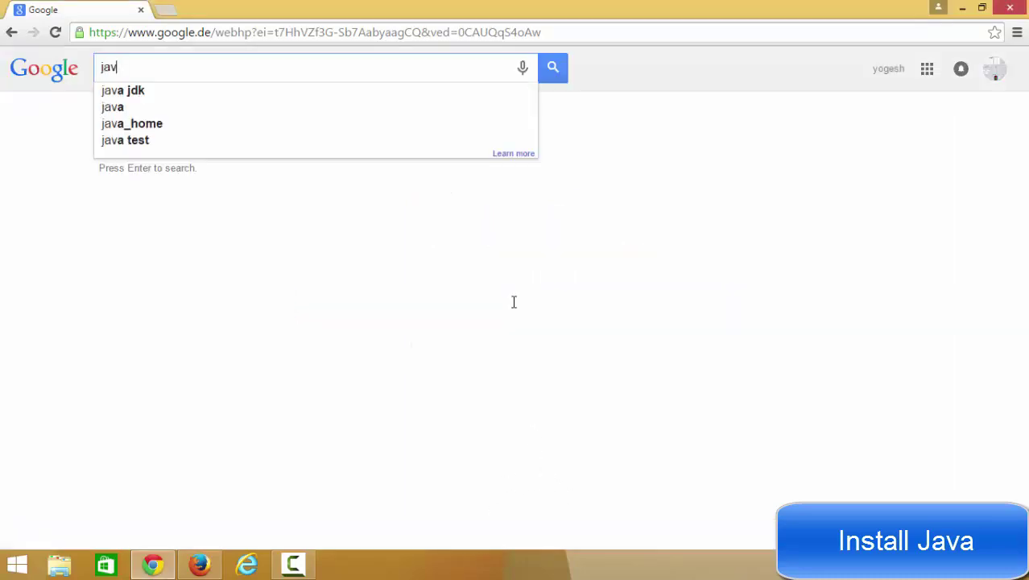
text(a jdk)
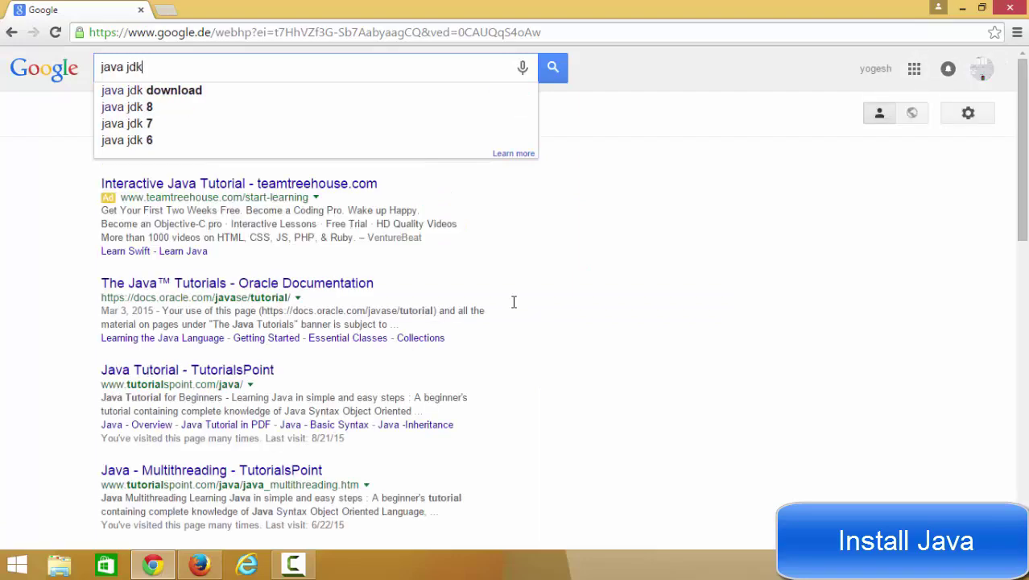
key(Return)
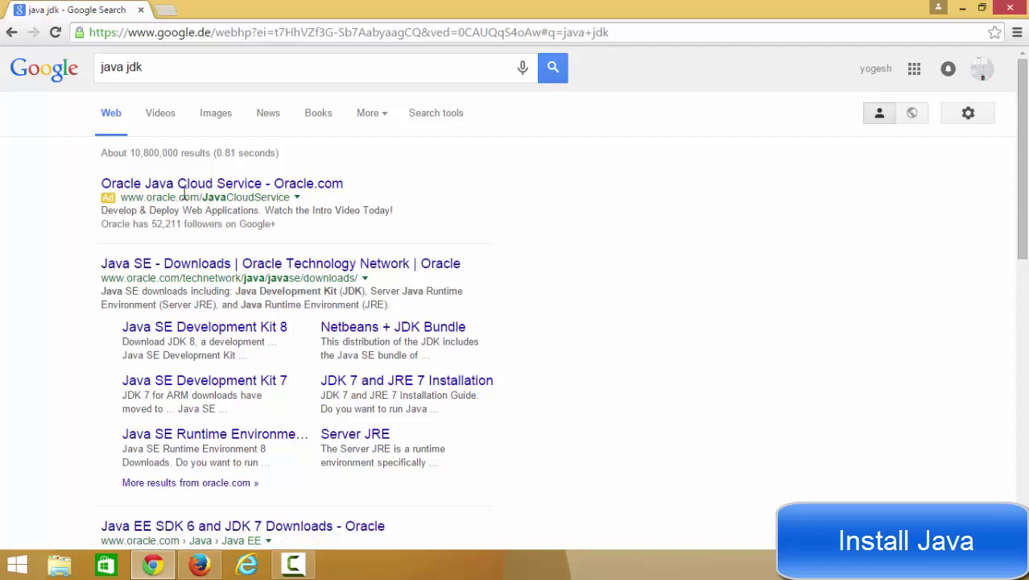
Step: Open Oracle's Java SE Downloads result, accept cookies, and reach the JDK 8u60 download table
click(208, 268)
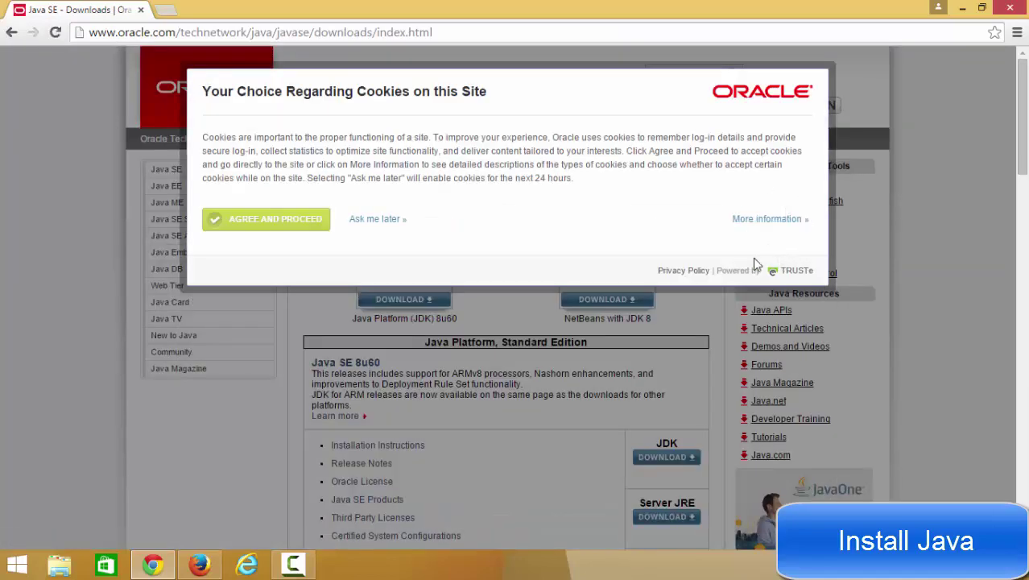
click(274, 225)
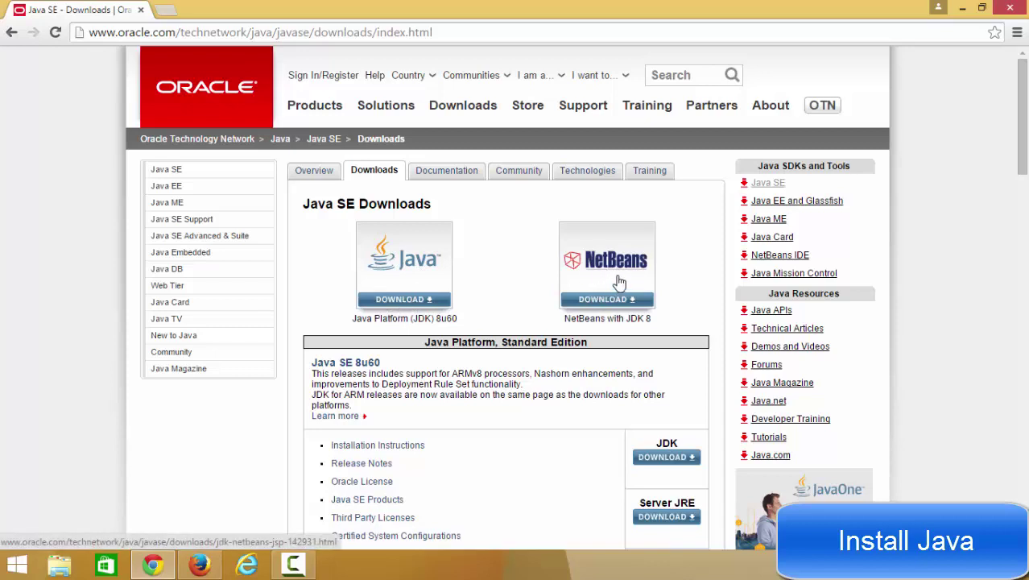
click(407, 279)
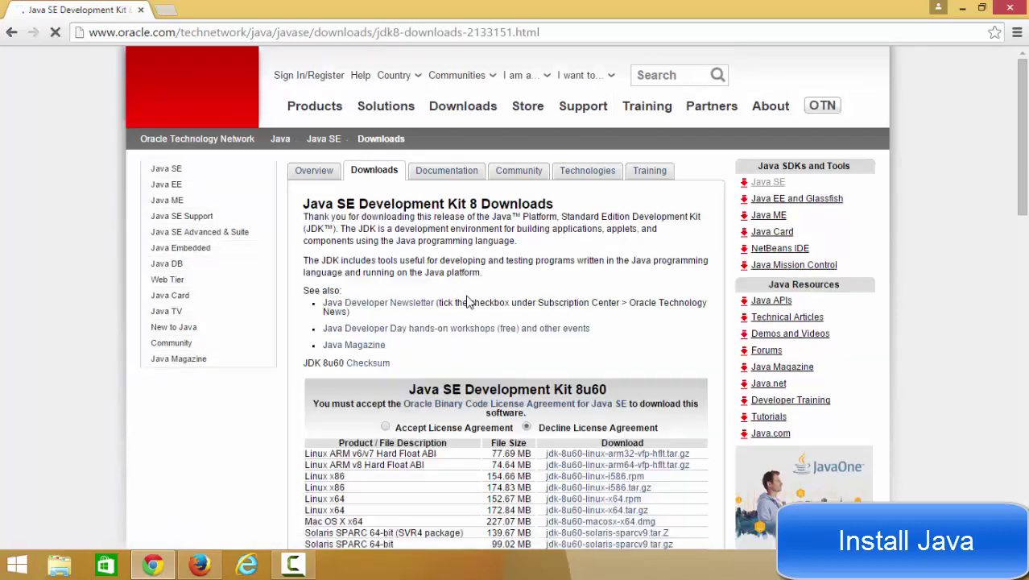
scroll(469, 300, down, 1)
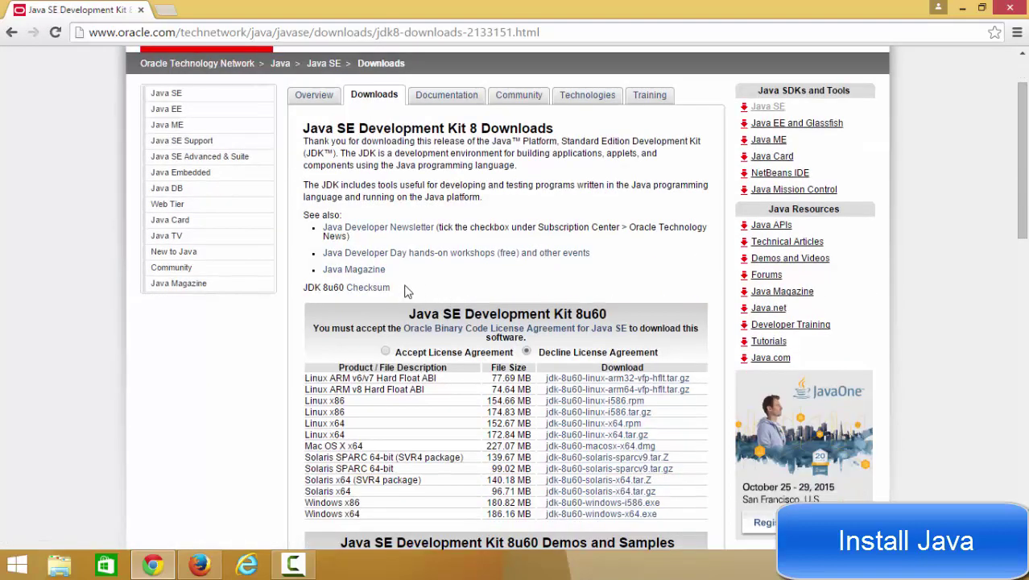
scroll(413, 288, down, 1)
scroll(420, 285, down, 3)
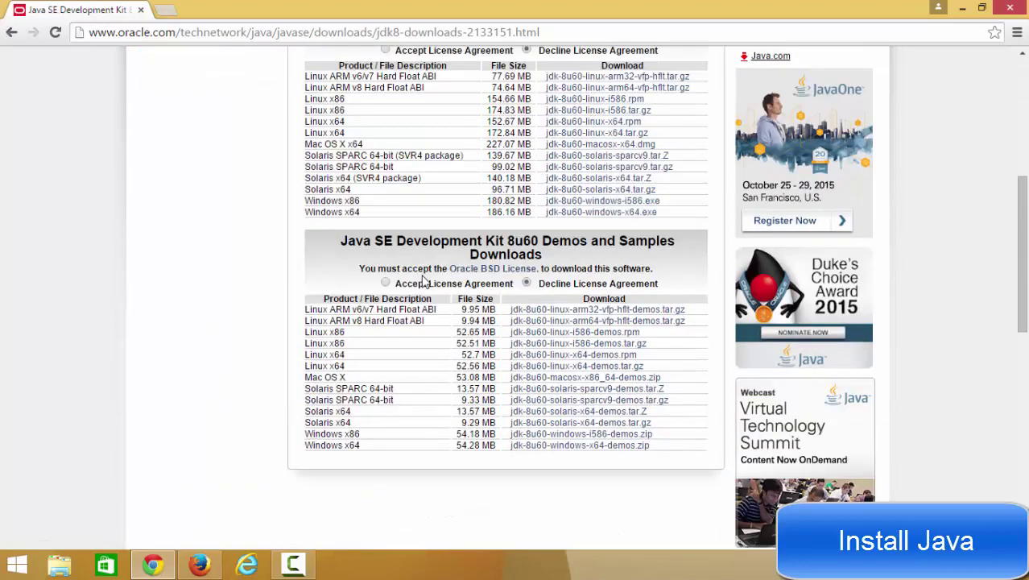
scroll(432, 299, up, 1)
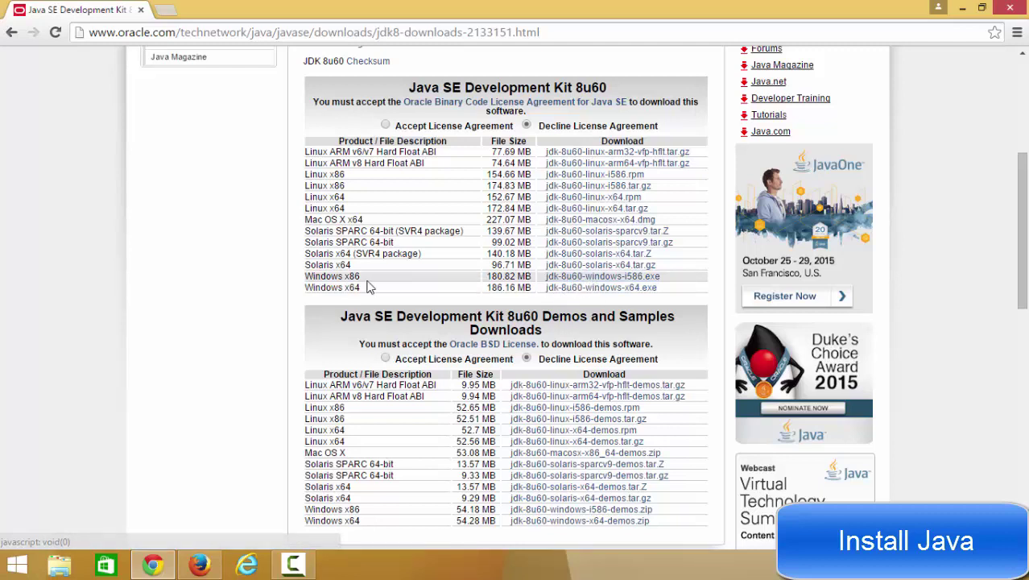
Step: Accept the Oracle Binary Code License, then download and launch jdk-8u60-windows-x64.exe
click(571, 290)
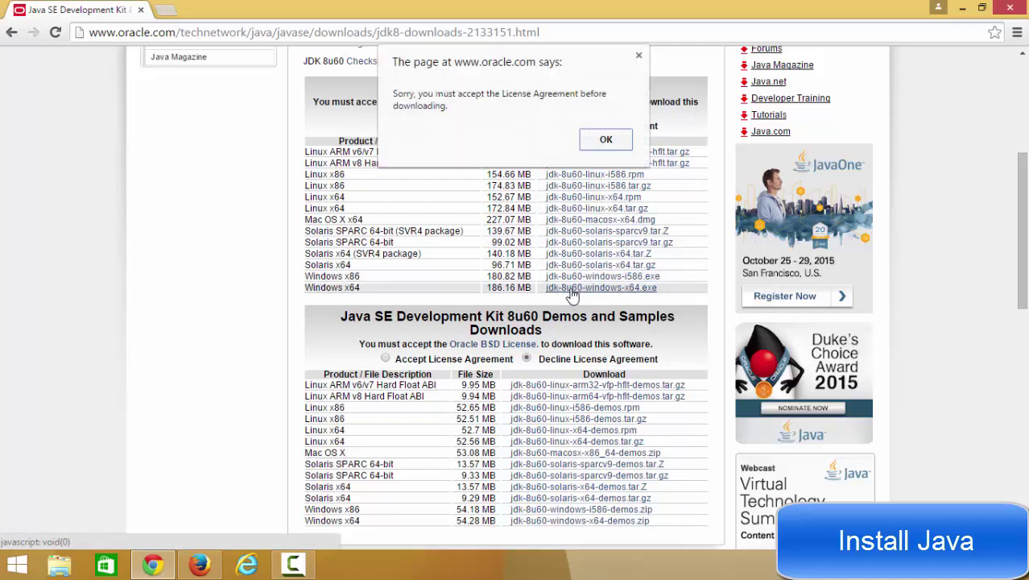
click(639, 56)
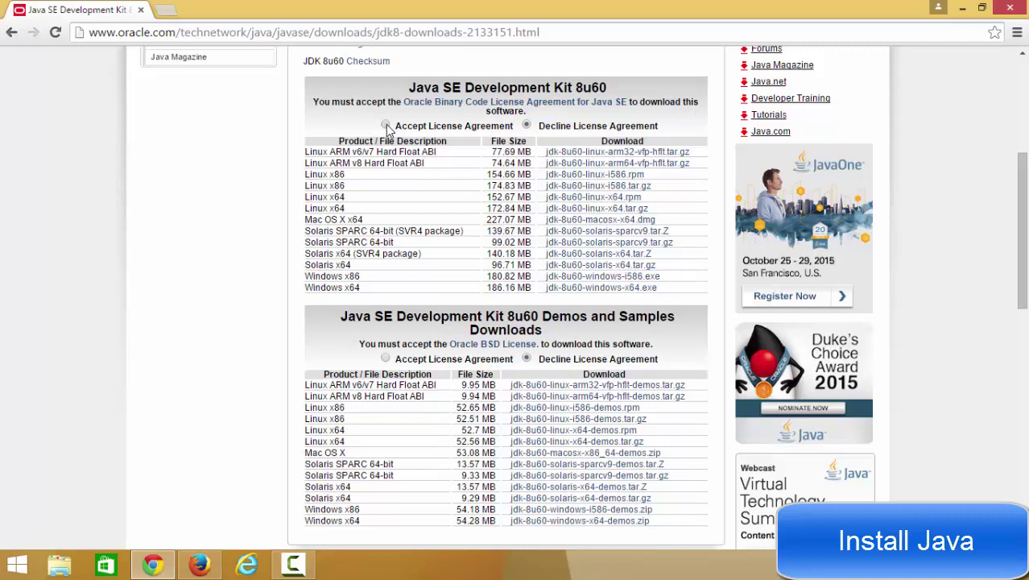
click(386, 126)
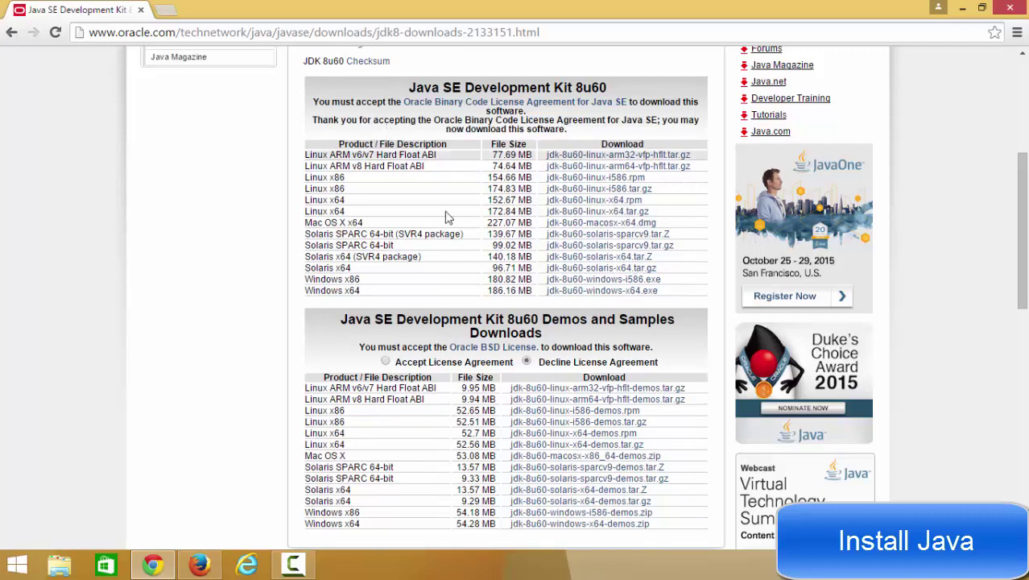
click(568, 292)
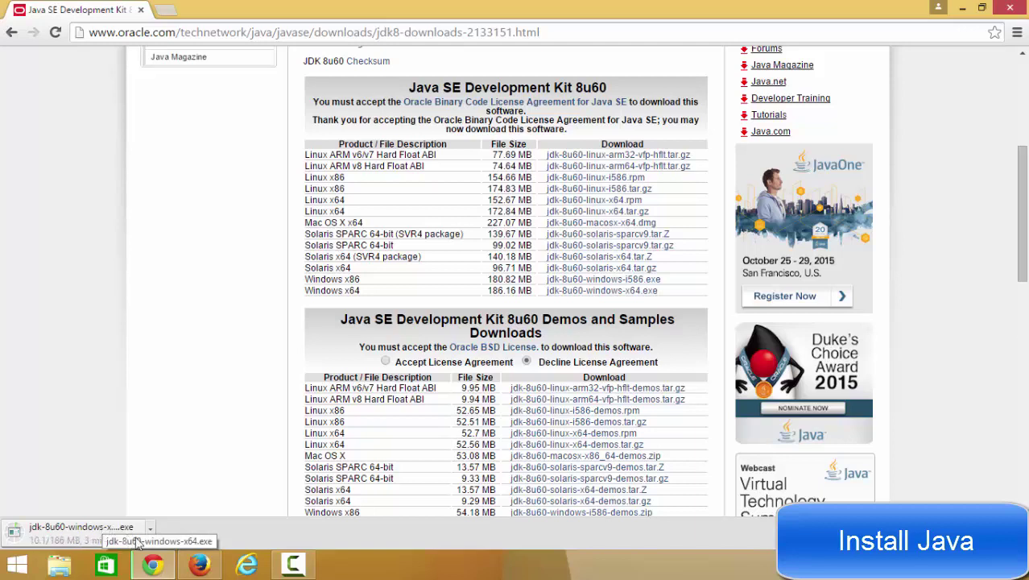
click(370, 572)
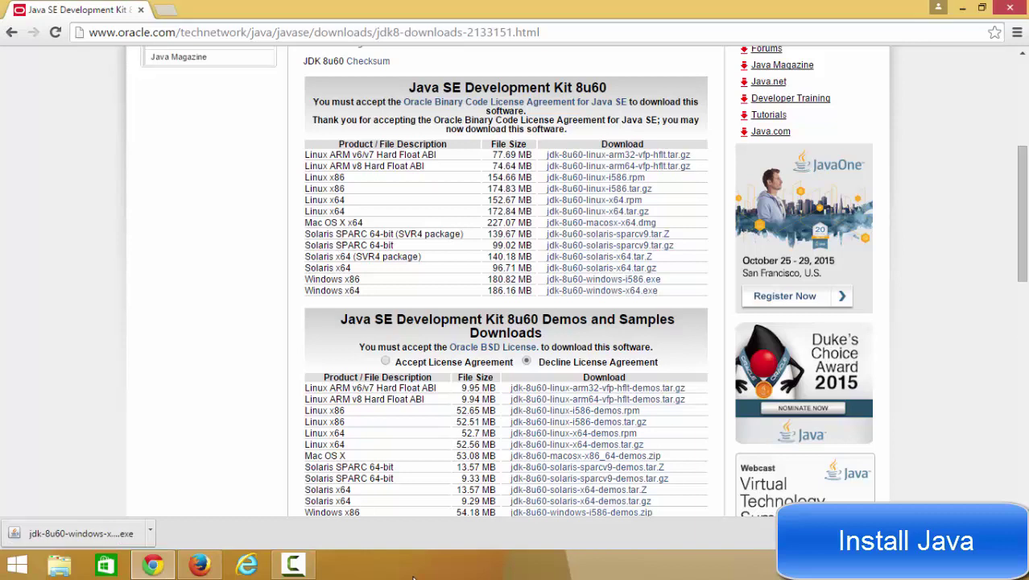
click(77, 536)
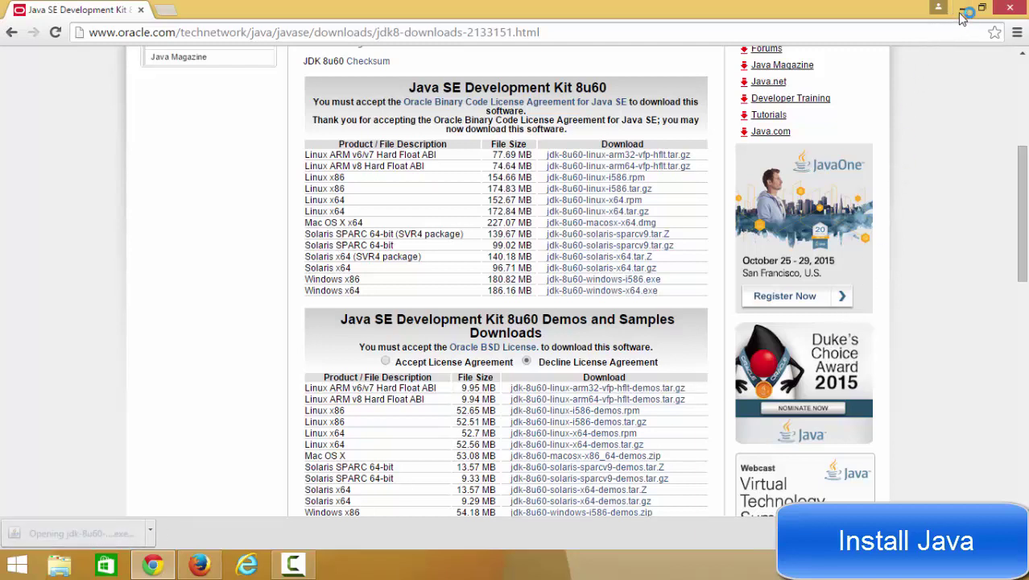
Step: Run the JDK 8 Update 60 setup with default features, up to the JRE destination page
click(962, 15)
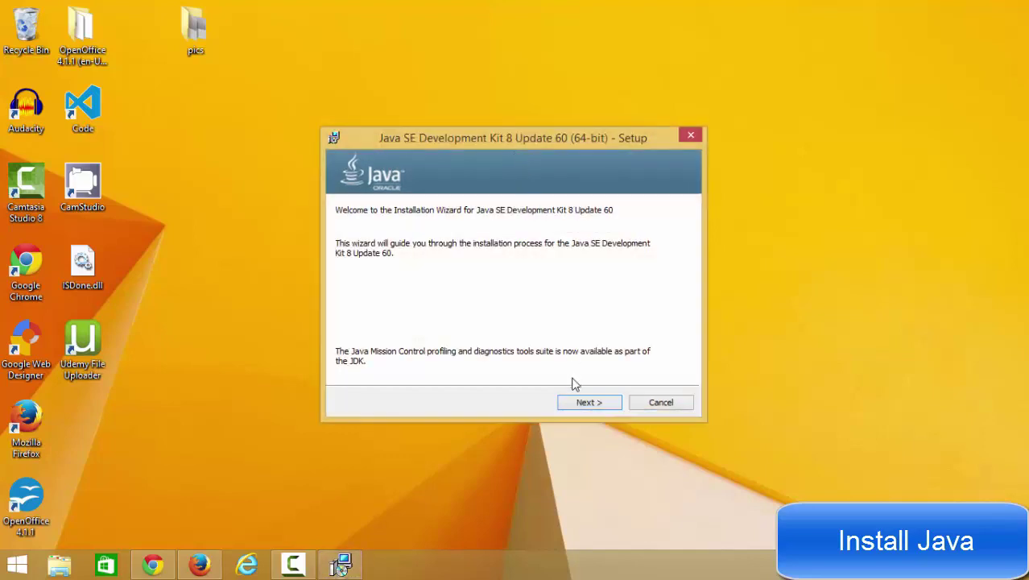
click(584, 404)
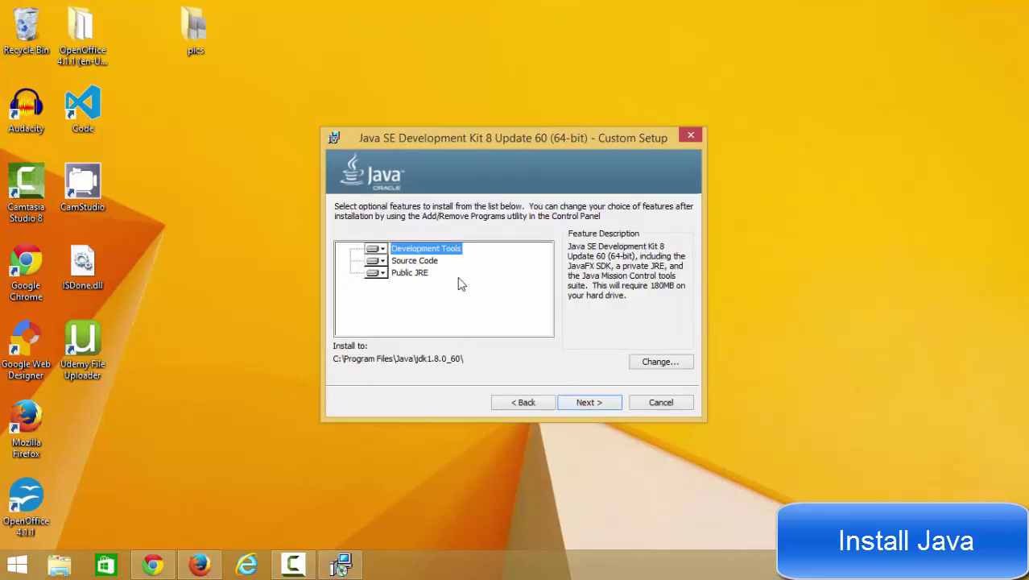
click(595, 406)
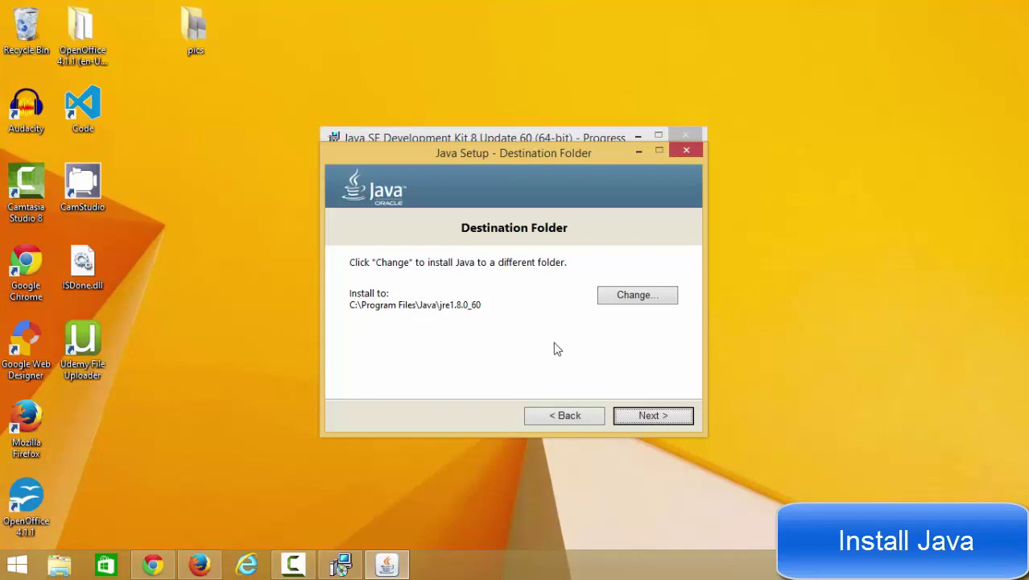
Step: Keep the JRE folder C:\Program Files\Java\jre1.8.0_60, finish installing, and close setup
click(646, 416)
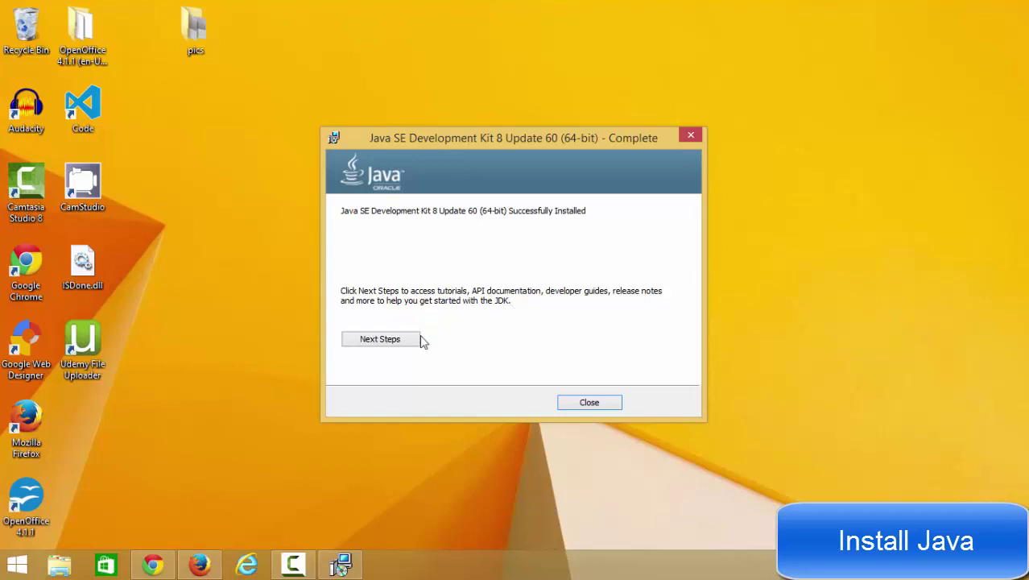
click(394, 344)
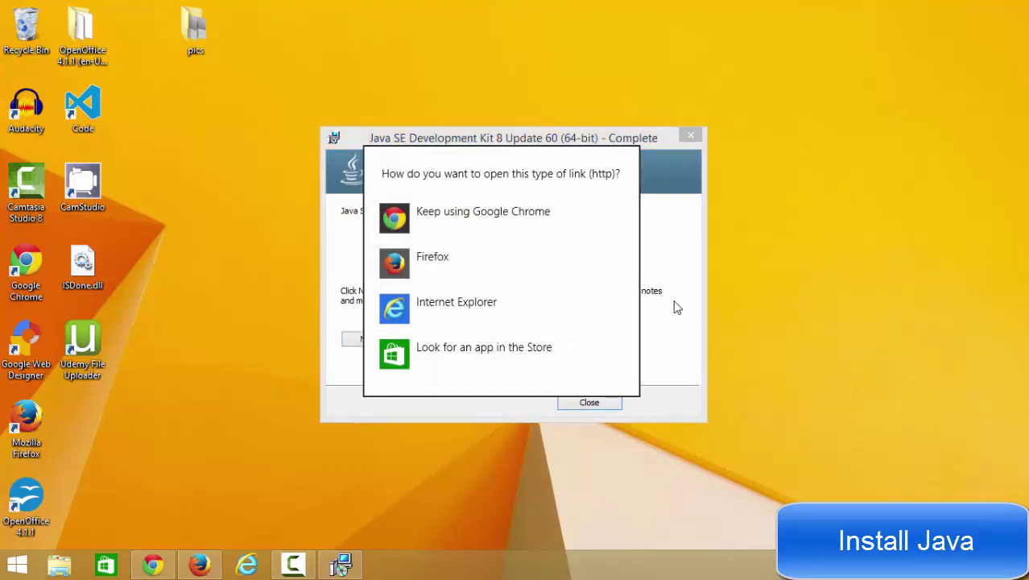
click(670, 352)
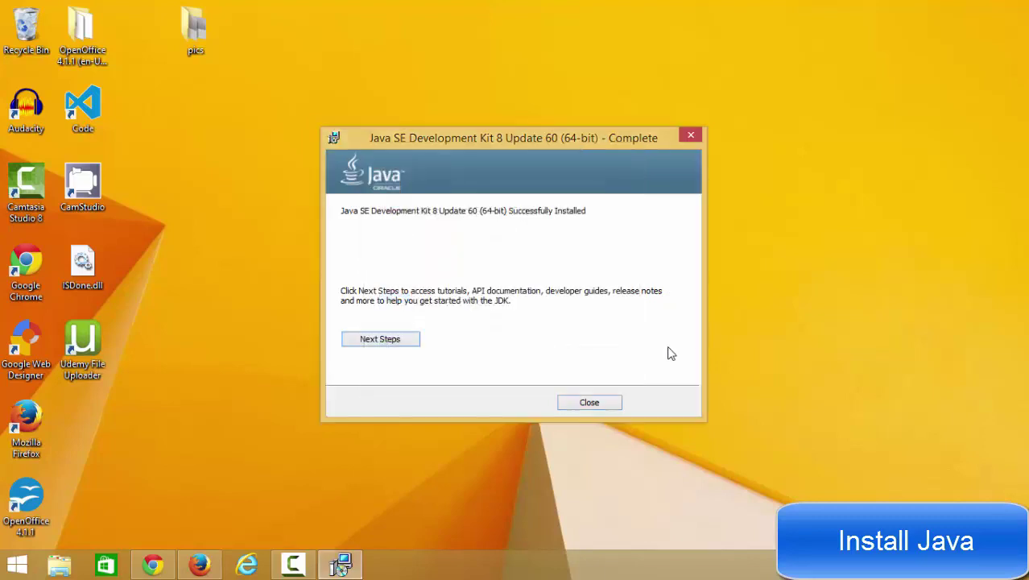
click(591, 402)
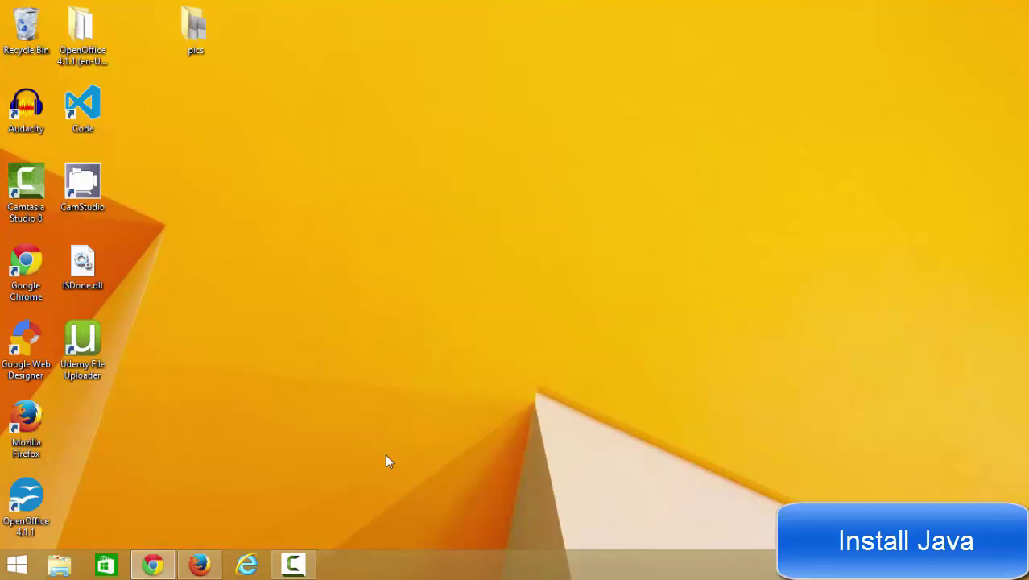
Step: Browse to C:\Program Files\Java to confirm the jdk1.8.0_60 and jre1.8.0_60 folders
click(61, 566)
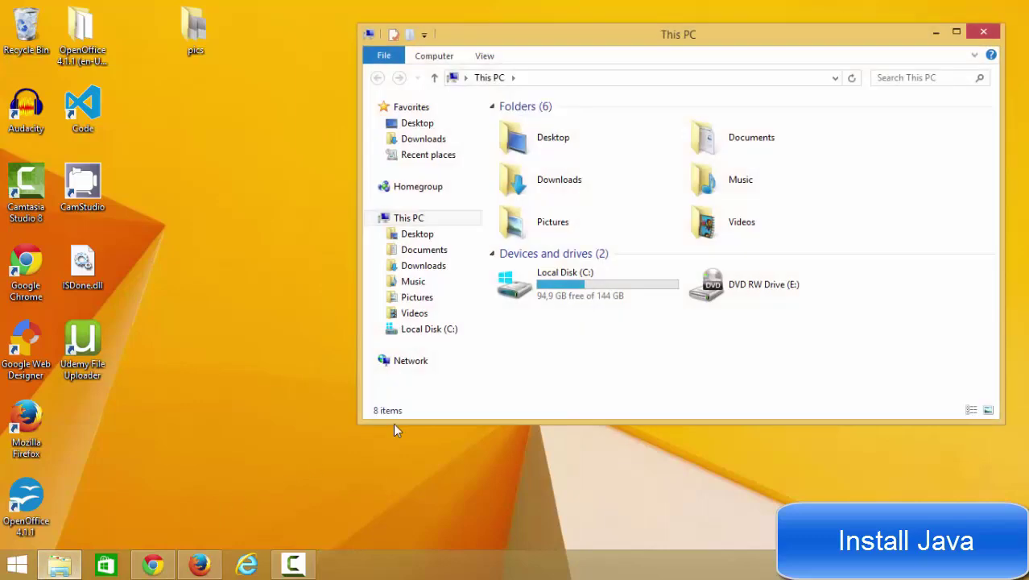
double_click(561, 299)
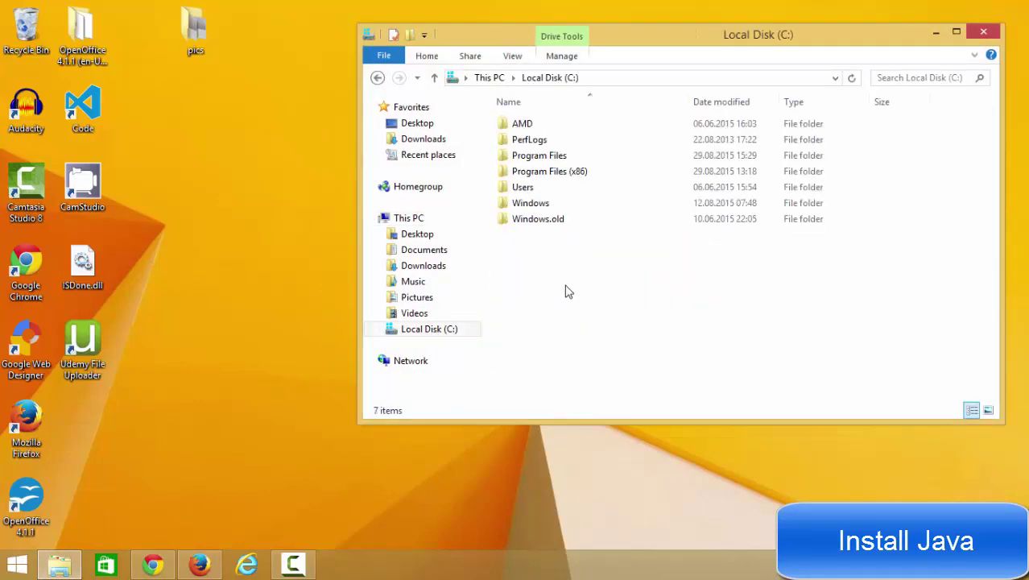
double_click(537, 157)
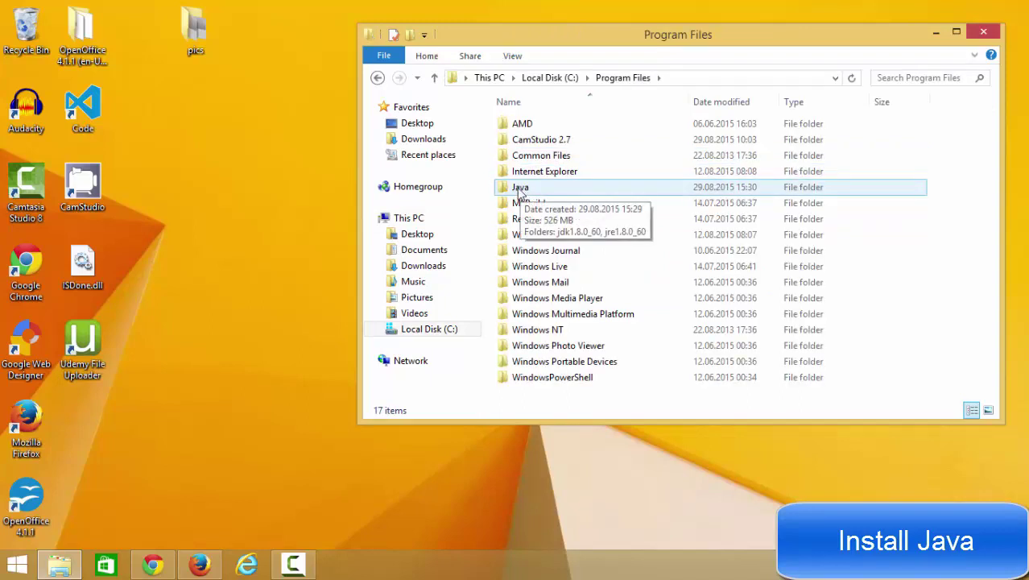
double_click(520, 188)
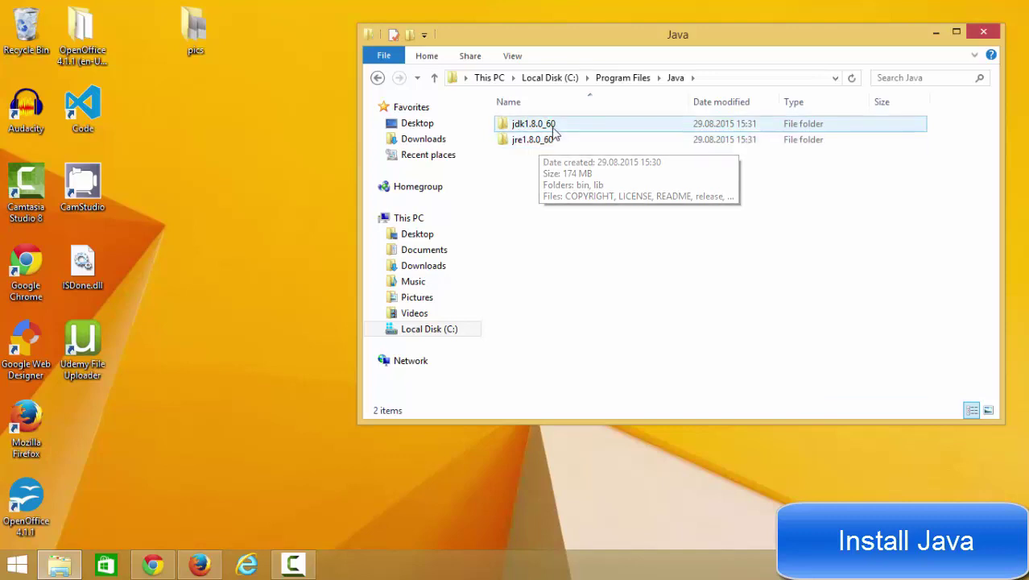
drag(620, 47, 521, 64)
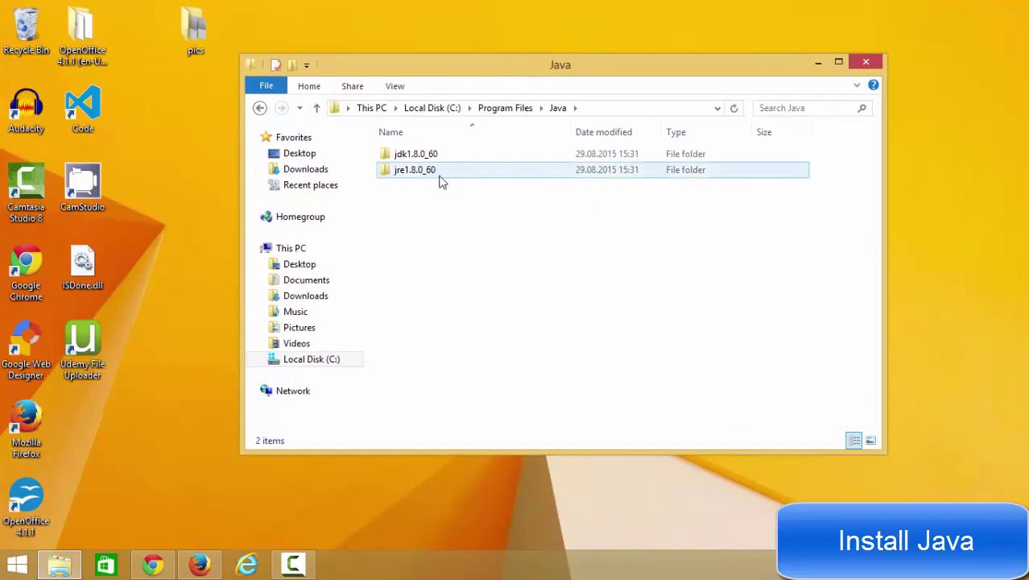
mouse_move(441, 181)
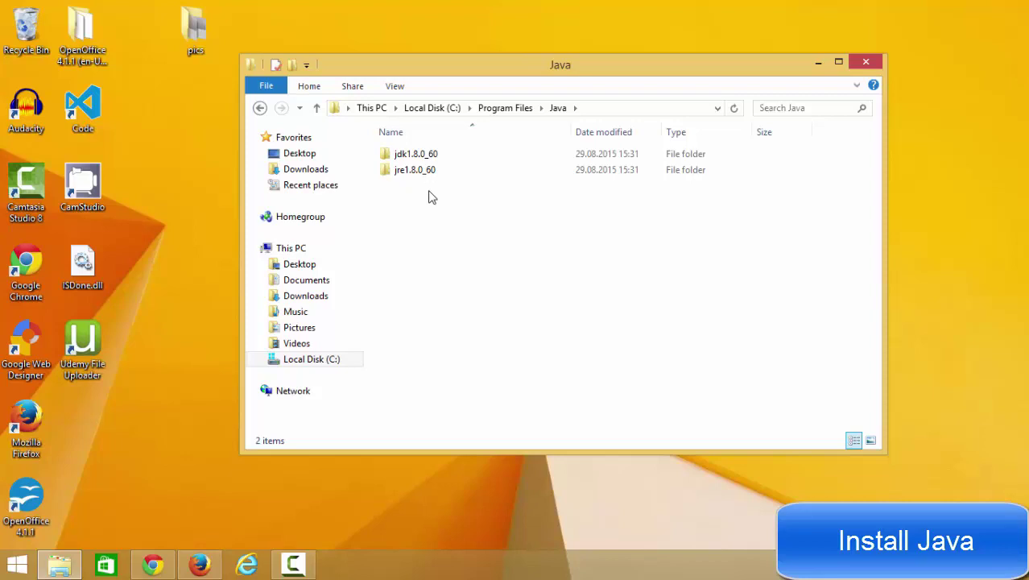
Step: Rename the jdk1.8.0_60 folder to jdk
mouse_move(411, 159)
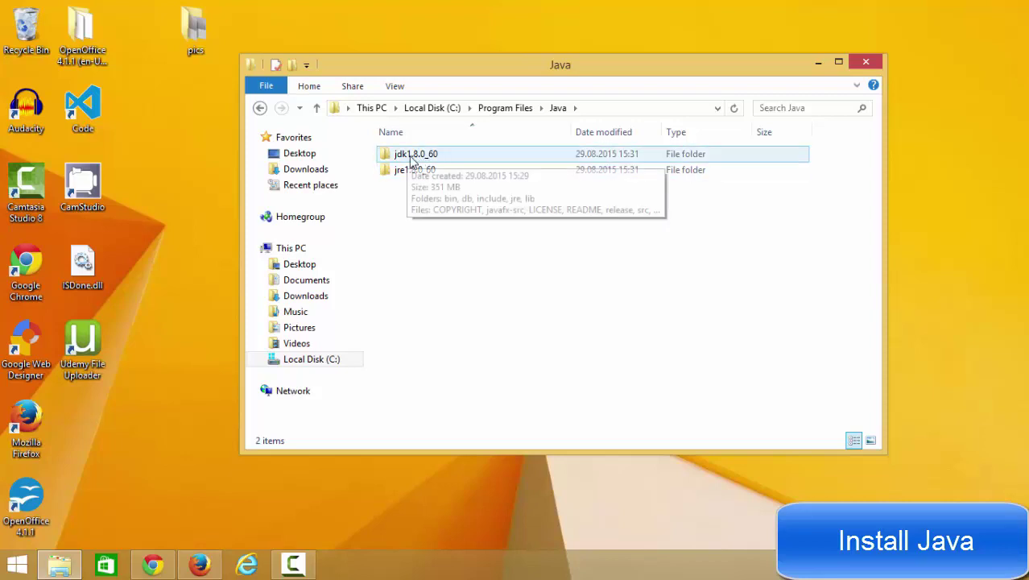
click(405, 159)
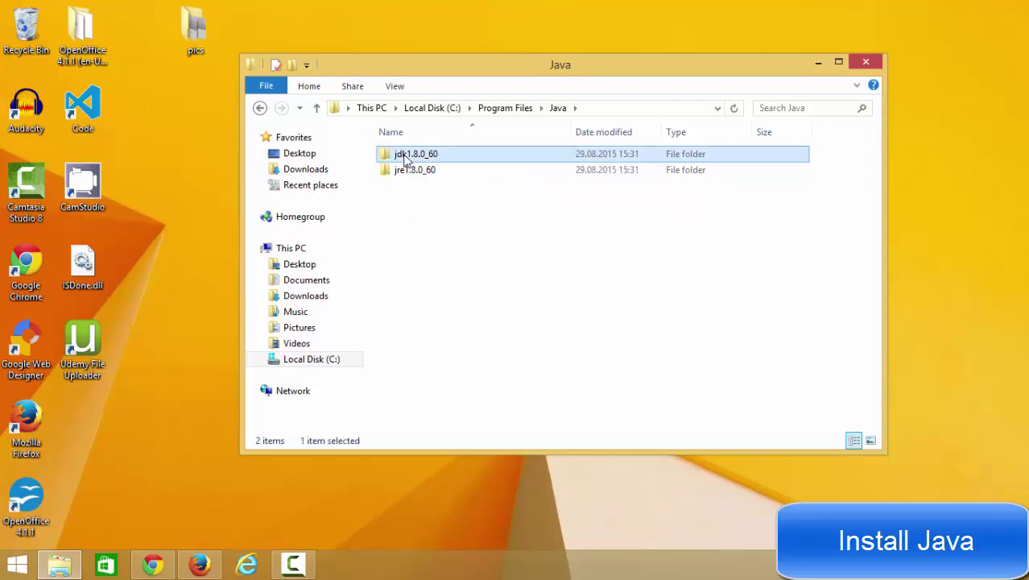
right_click(405, 159)
click(465, 372)
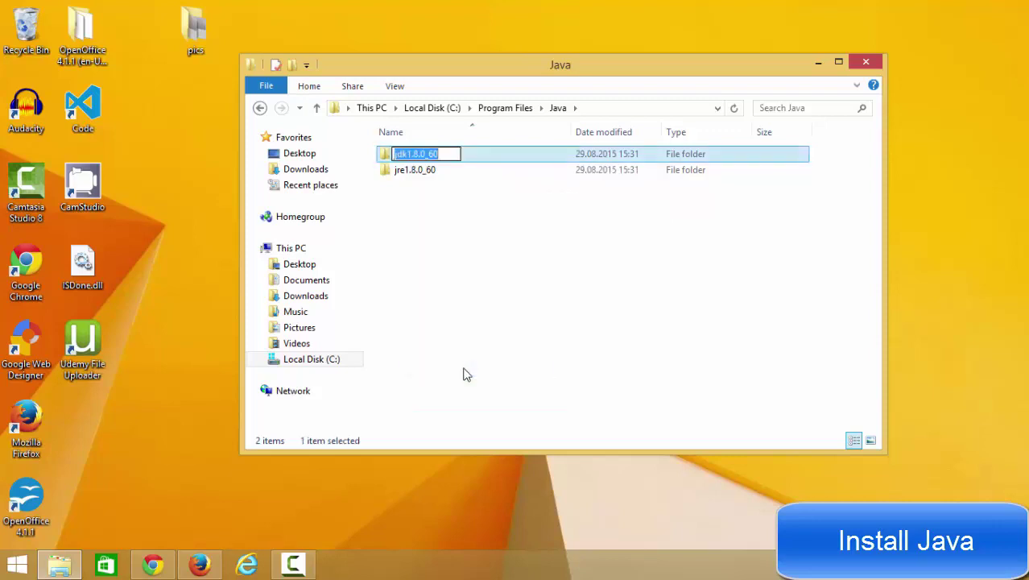
key(End)
key(BackSpace)
key(BackSpace)
key(BackSpace)
key(BackSpace)
key(BackSpace)
key(BackSpace)
key(BackSpace)
key(BackSpace)
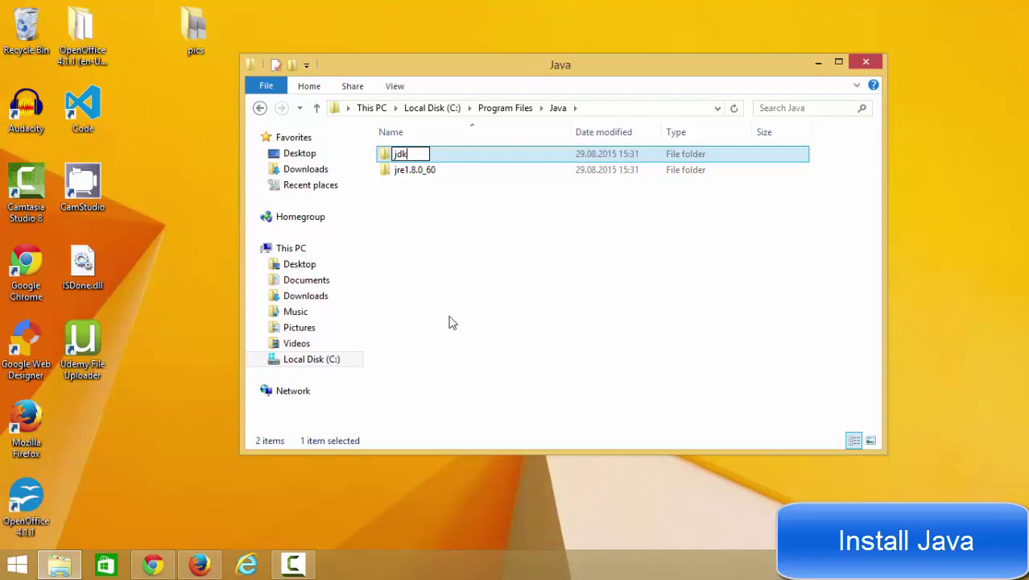
click(425, 202)
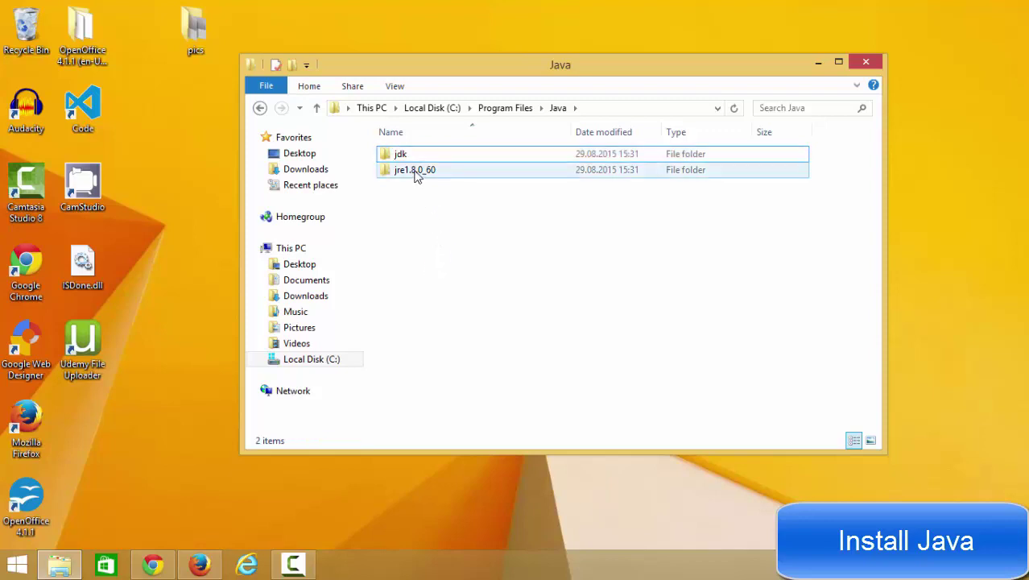
Step: Rename the jre1.8.0_60 folder to jre
right_click(415, 170)
click(471, 383)
click(443, 171)
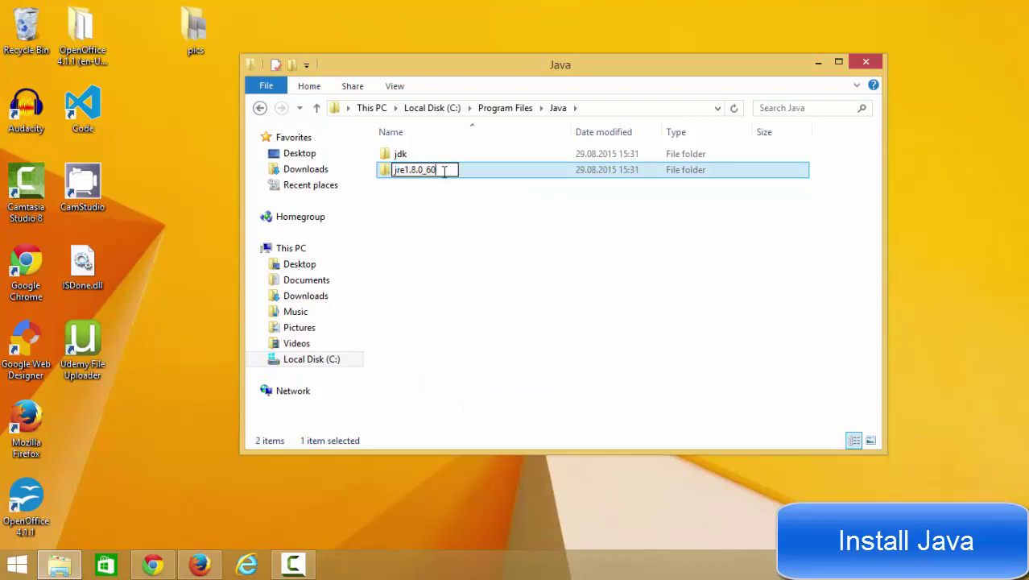
key(BackSpace)
key(BackSpace)
key(BackSpace)
key(BackSpace)
key(BackSpace)
key(BackSpace)
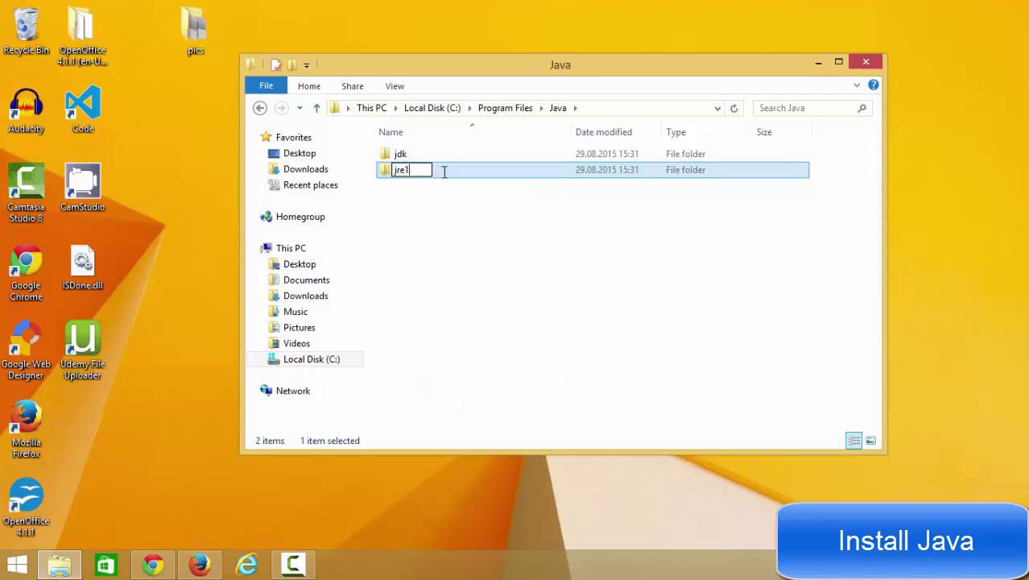
key(BackSpace)
key(Return)
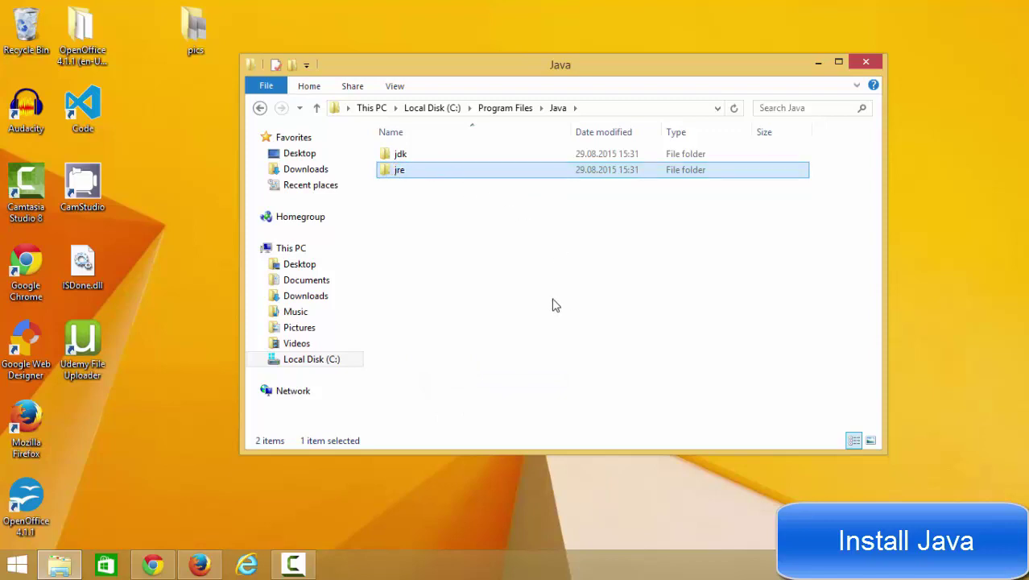
drag(567, 71, 376, 77)
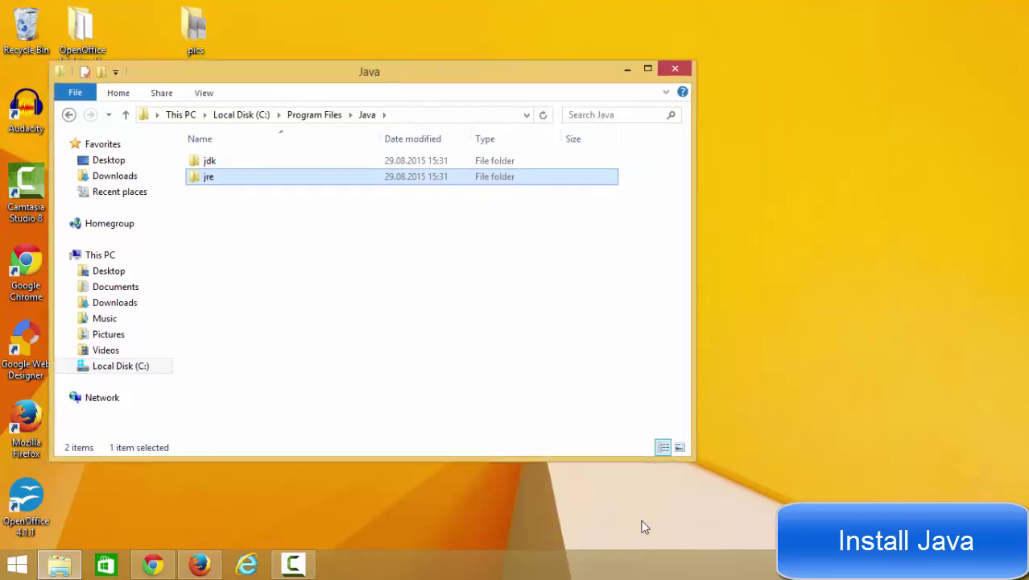
Step: Open the system Path variable for editing via System's Environment Variables
mouse_move(1028, 577)
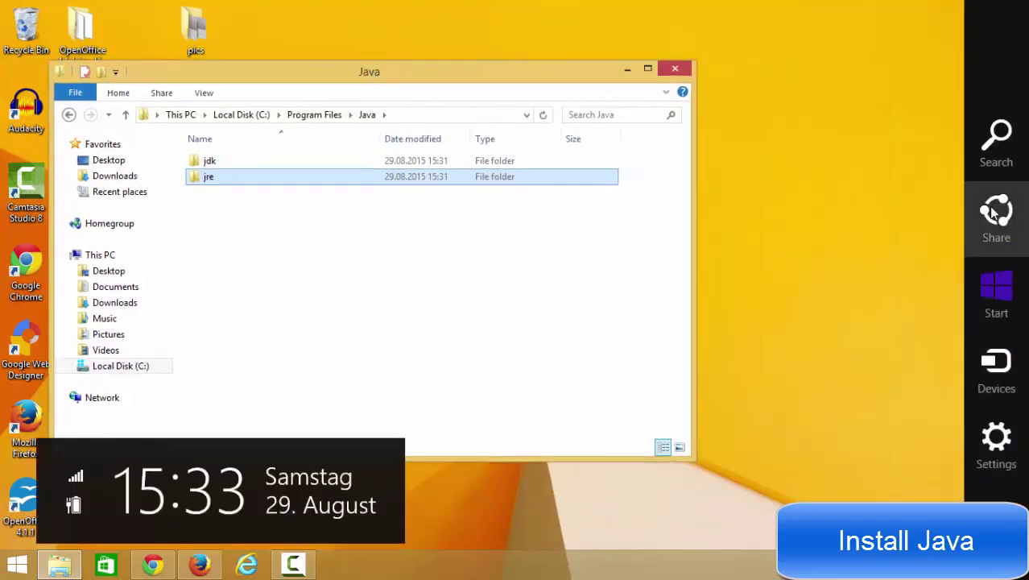
click(1011, 147)
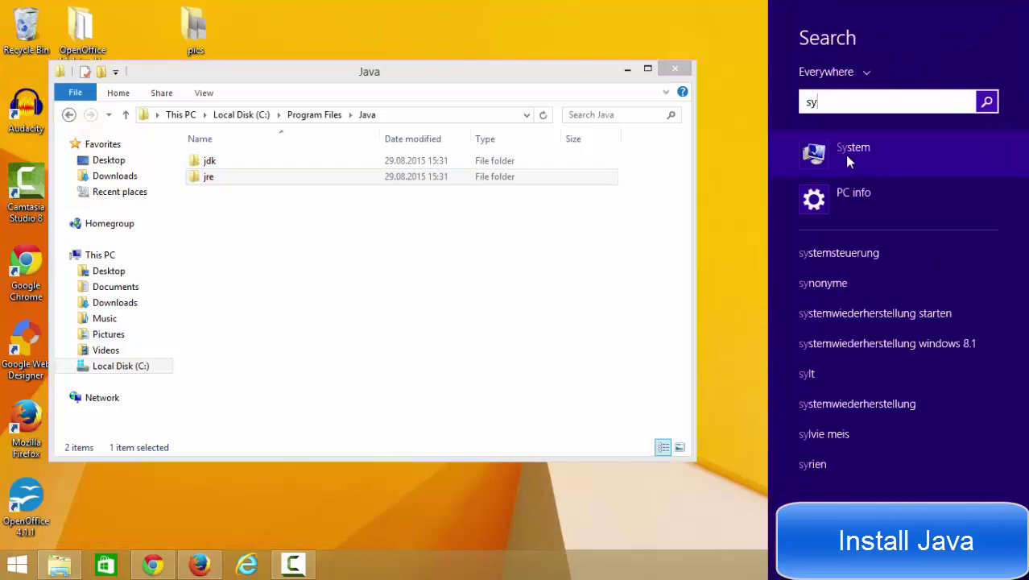
click(843, 151)
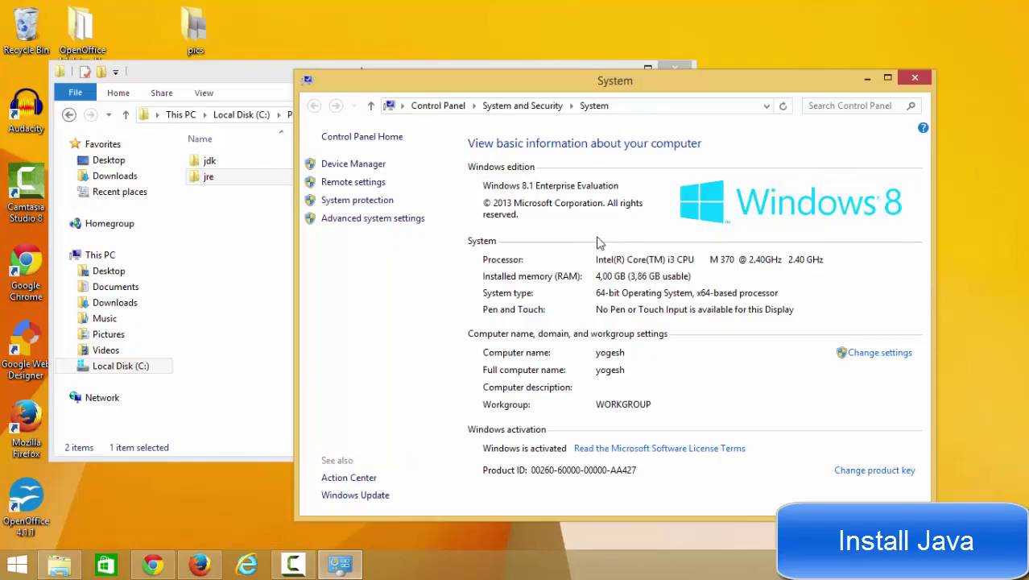
click(364, 223)
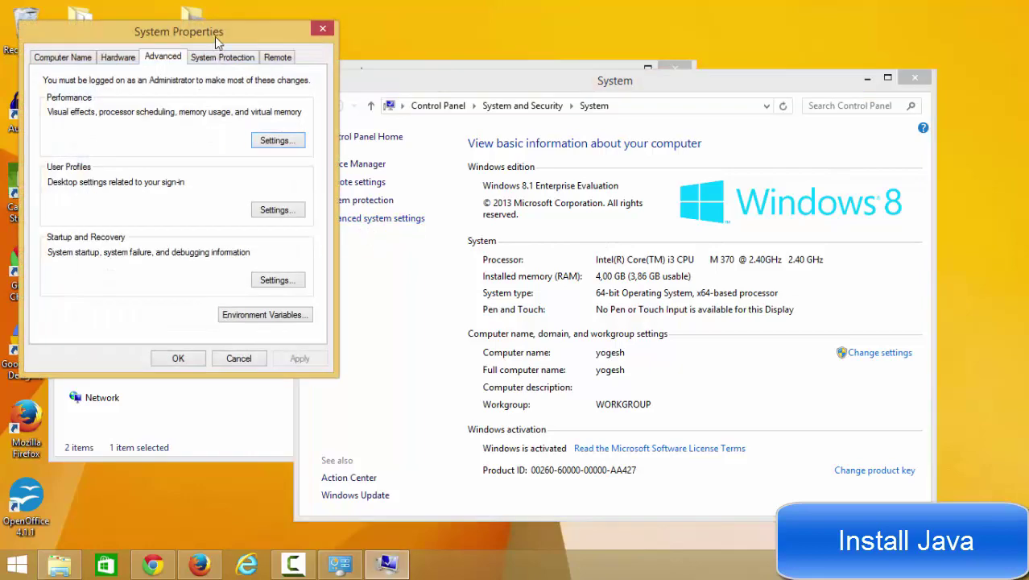
drag(215, 37, 726, 57)
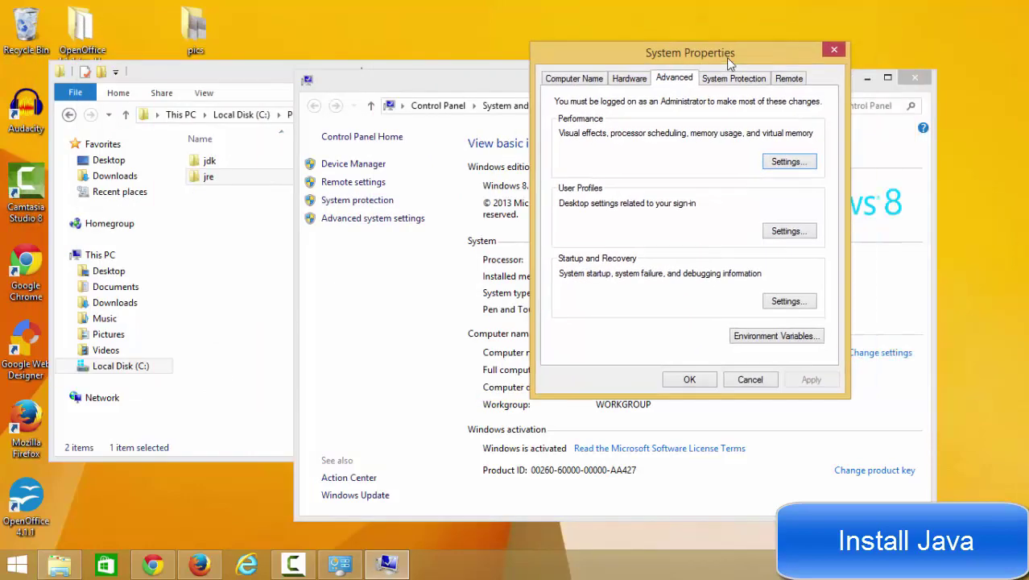
click(766, 338)
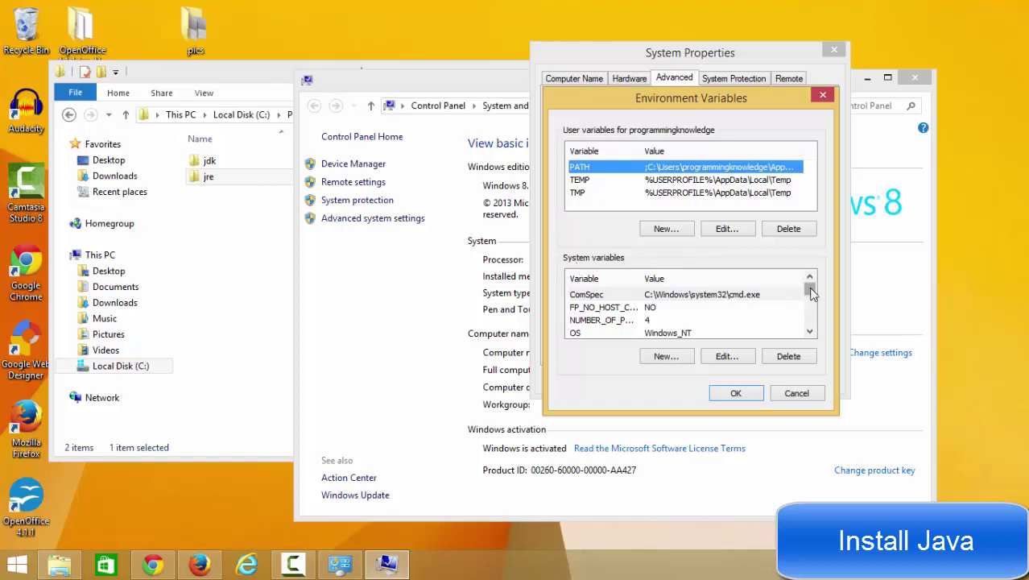
drag(811, 294, 811, 298)
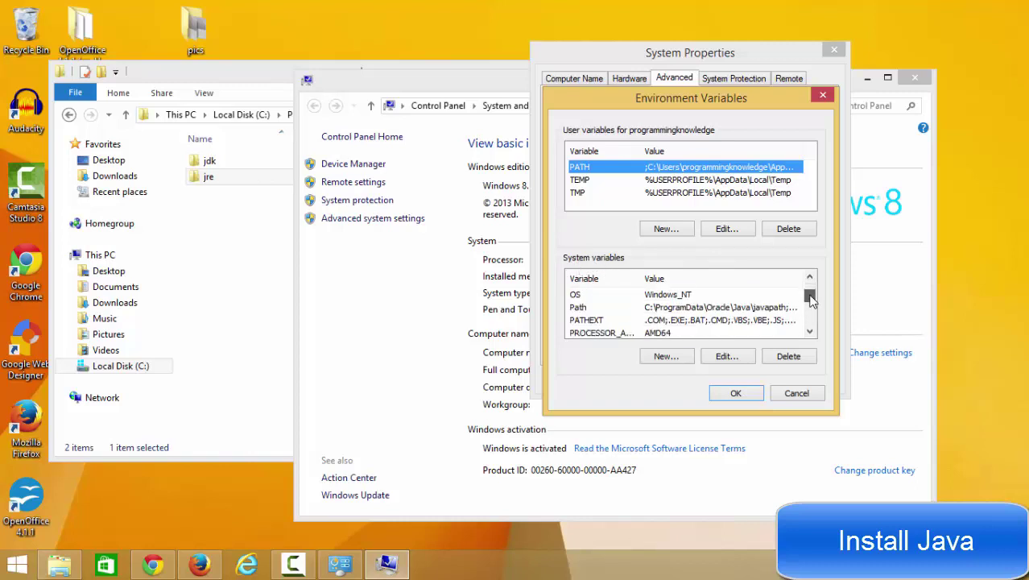
click(654, 310)
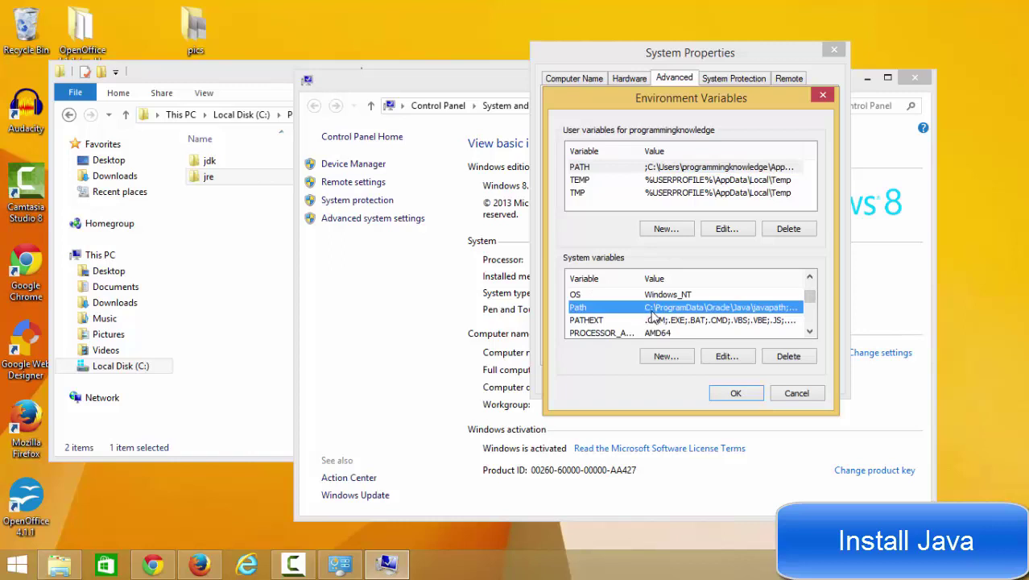
click(726, 355)
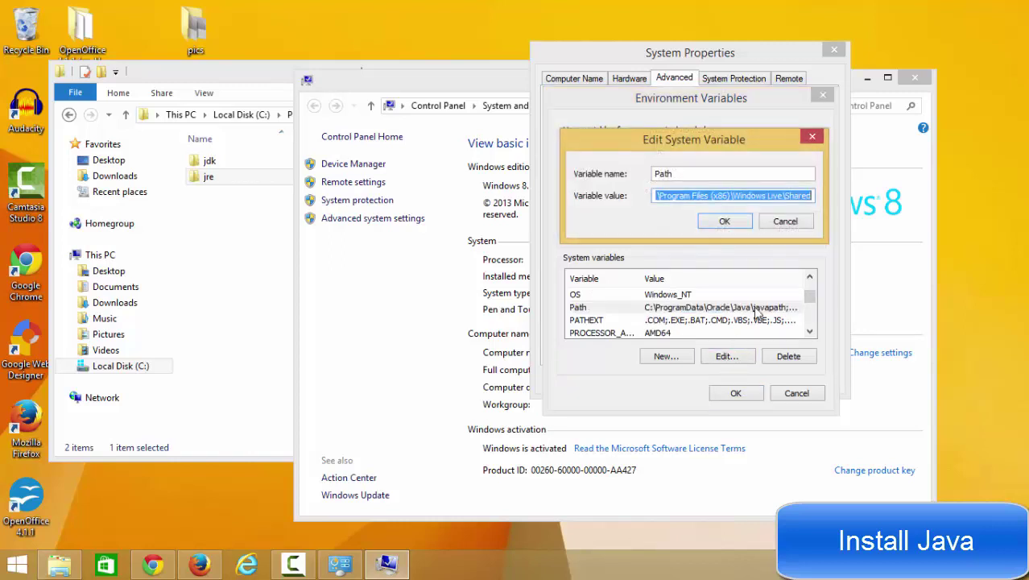
Step: Add a ';' separator at the end of the existing Path value
click(815, 195)
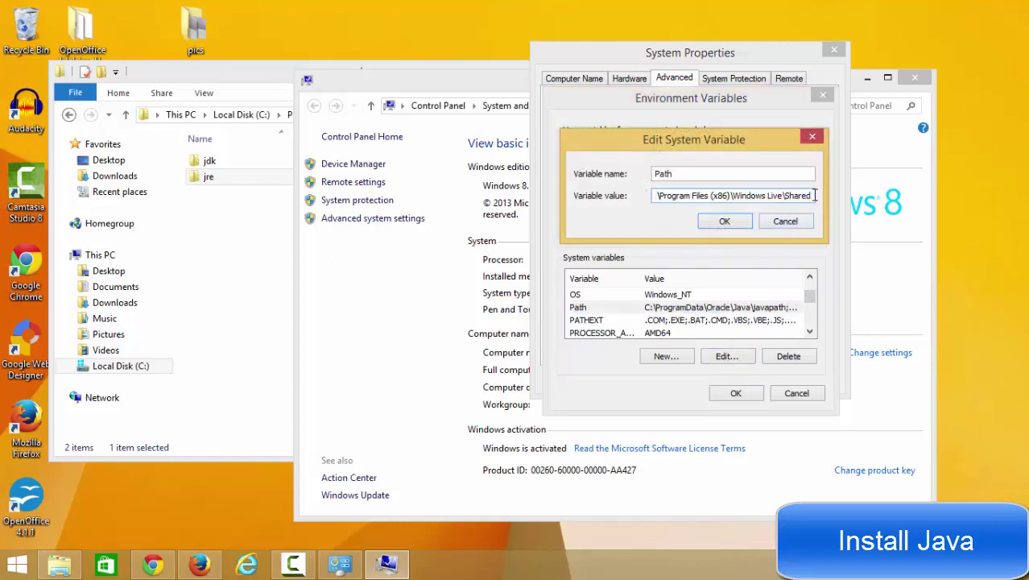
drag(815, 195, 656, 193)
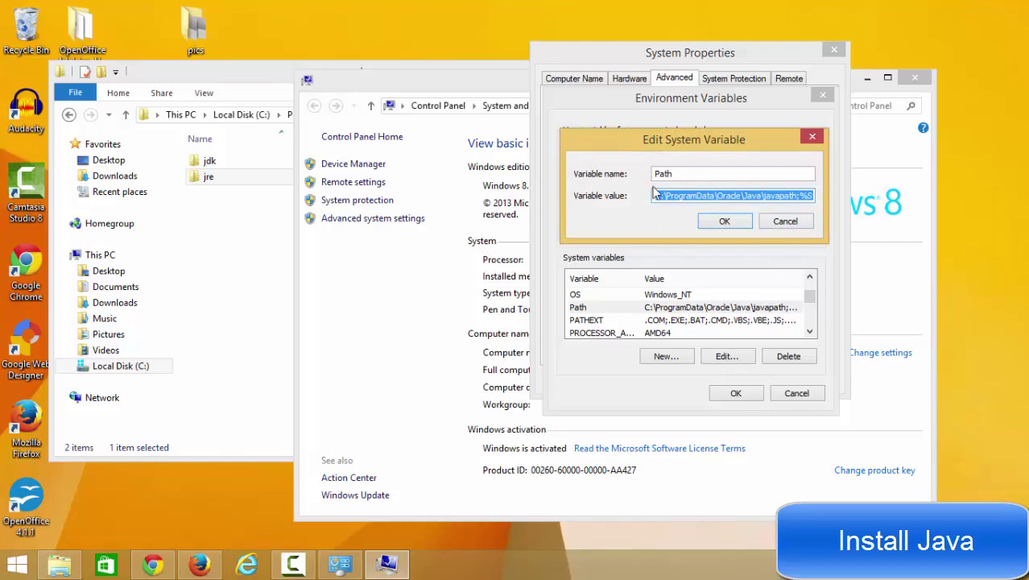
click(745, 195)
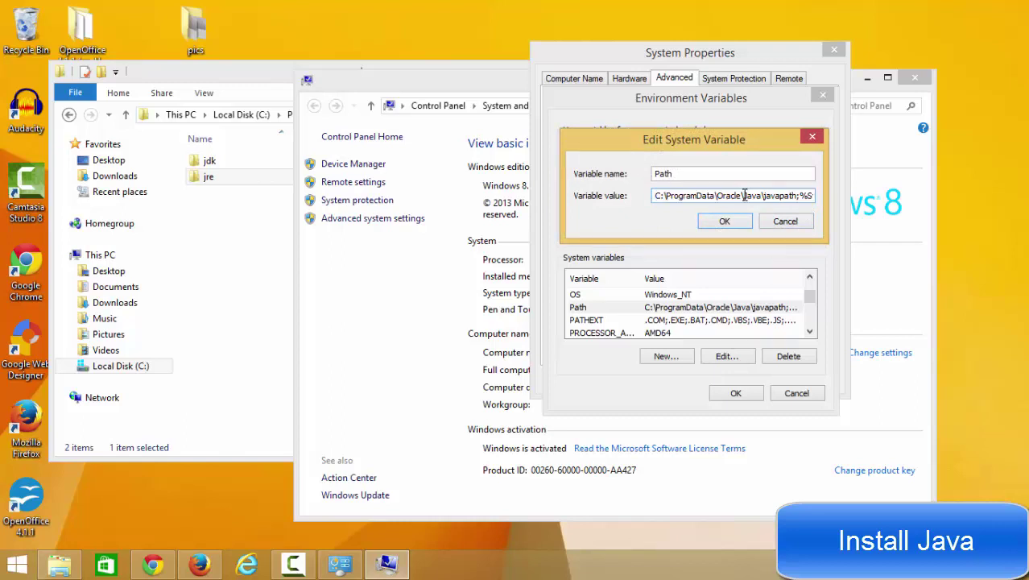
key(Right)
key(Right)
key(Right)
key(Right)
key(Right)
key(Right)
key(Right)
key(Right)
key(Right)
key(Right)
key(Right)
key(Right)
key(Right)
key(Right)
key(Right)
key(Right)
key(Right)
key(Right)
key(Right)
key(Right)
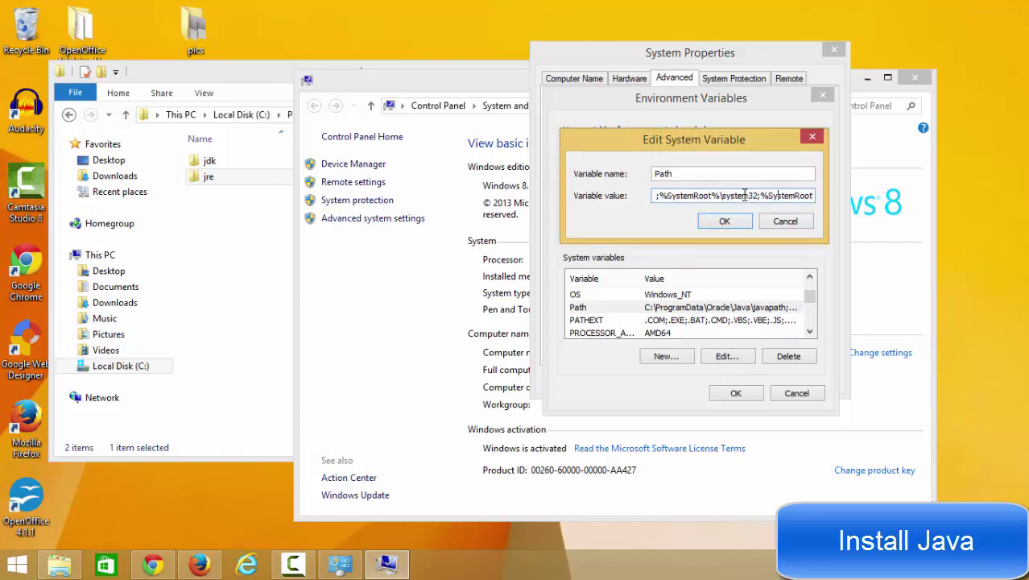
key(Right)
key(Right)
key(Right)
key(Right)
key(Right)
key(Right)
key(Right)
key(Right)
key(Right)
key(Right)
key(Right)
key(Right)
key(Right)
key(Right)
key(Right)
key(Right)
key(Right)
key(Right)
key(Right)
key(Right)
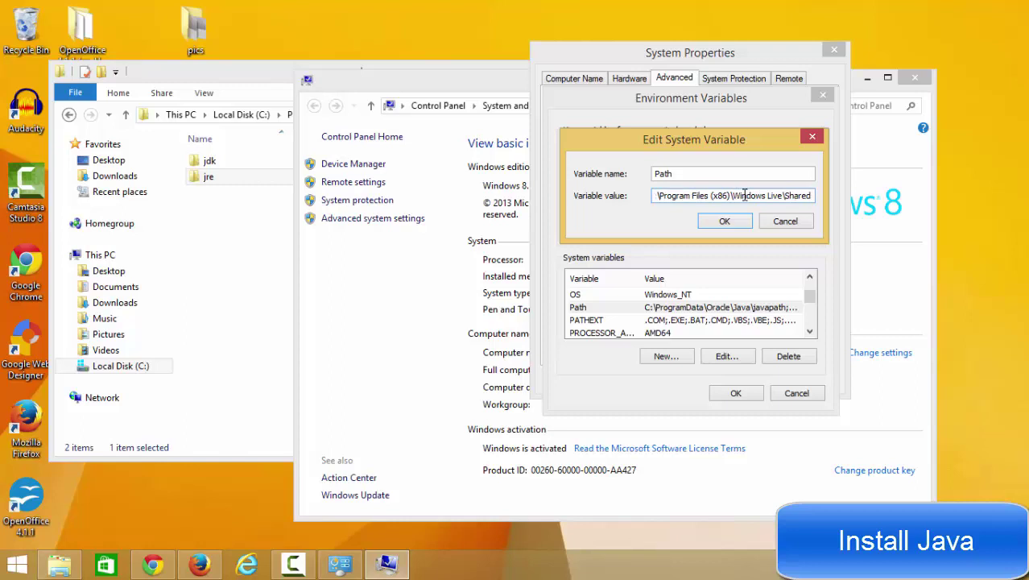
text(;)
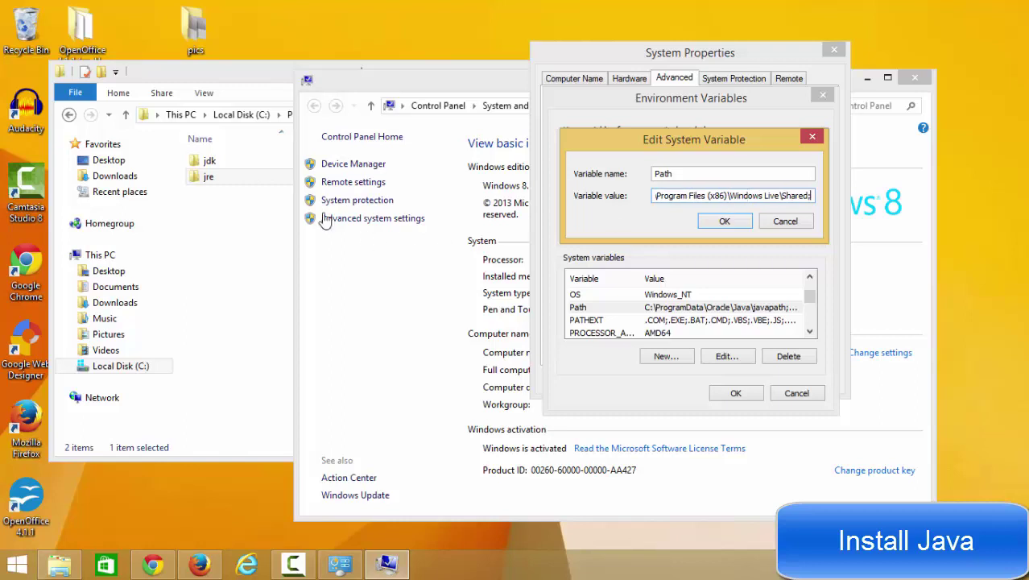
Step: Copy C:\Program Files\Java\jdk\bin from Explorer and append it to Path followed by ';'
click(219, 179)
double_click(211, 160)
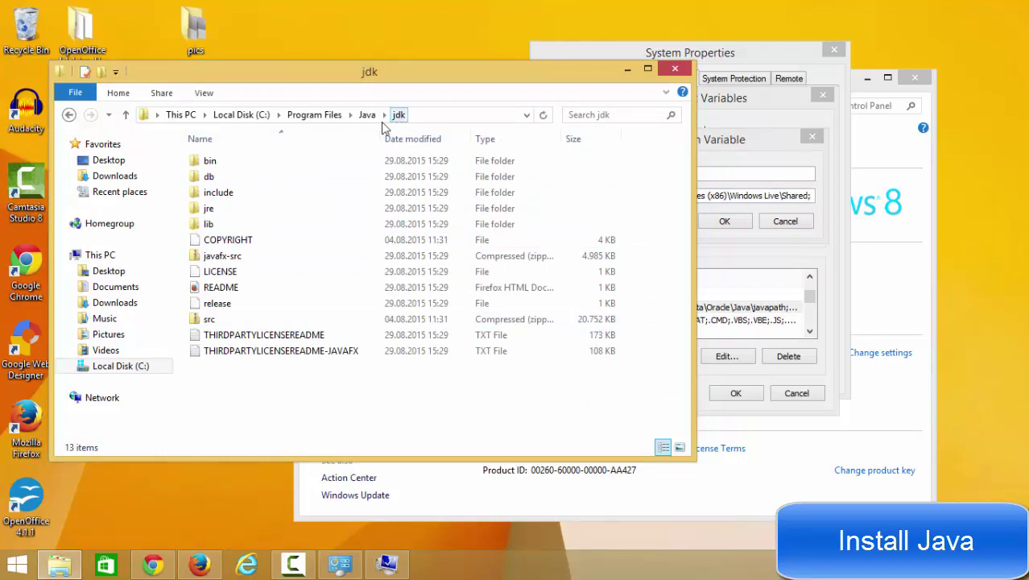
double_click(224, 165)
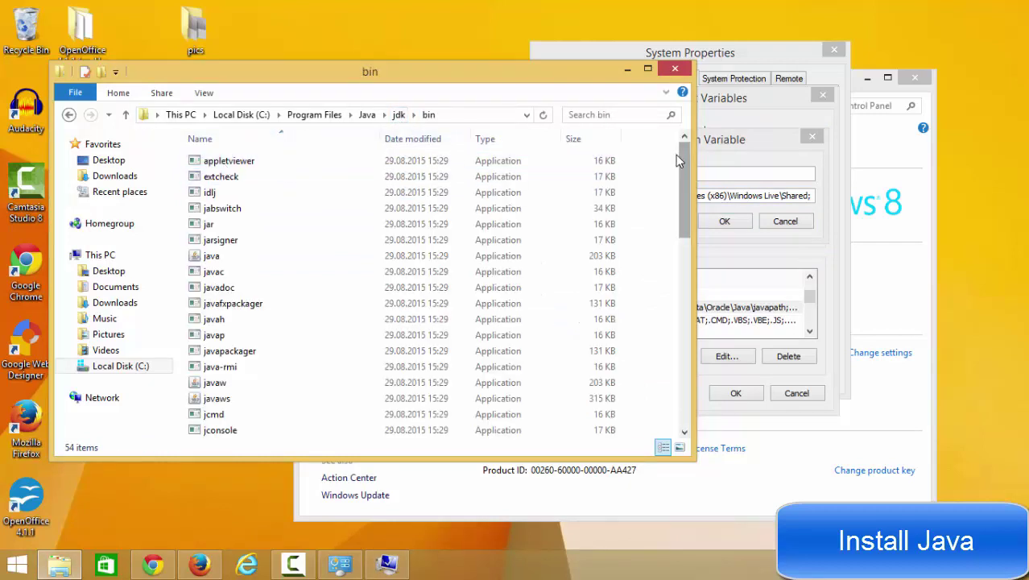
mouse_move(680, 152)
mouse_down()
mouse_move(671, 328)
mouse_move(676, 171)
mouse_up()
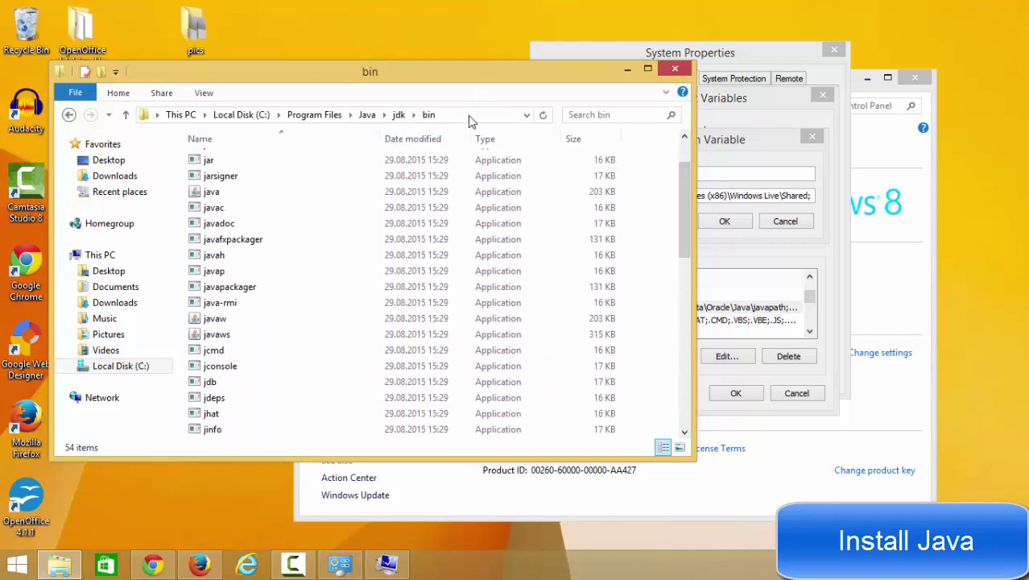
click(468, 115)
key(ctrl+c)
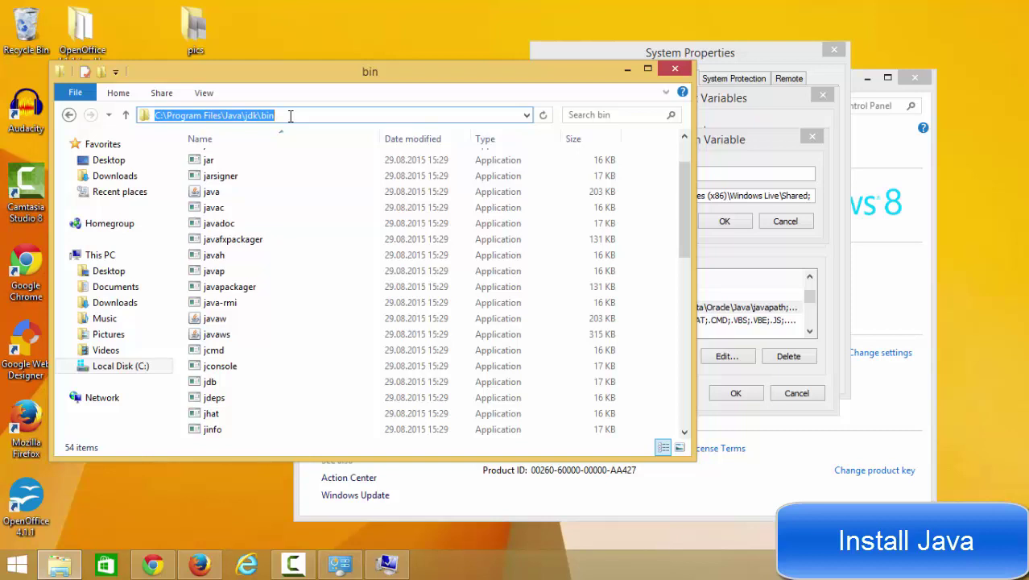
click(760, 190)
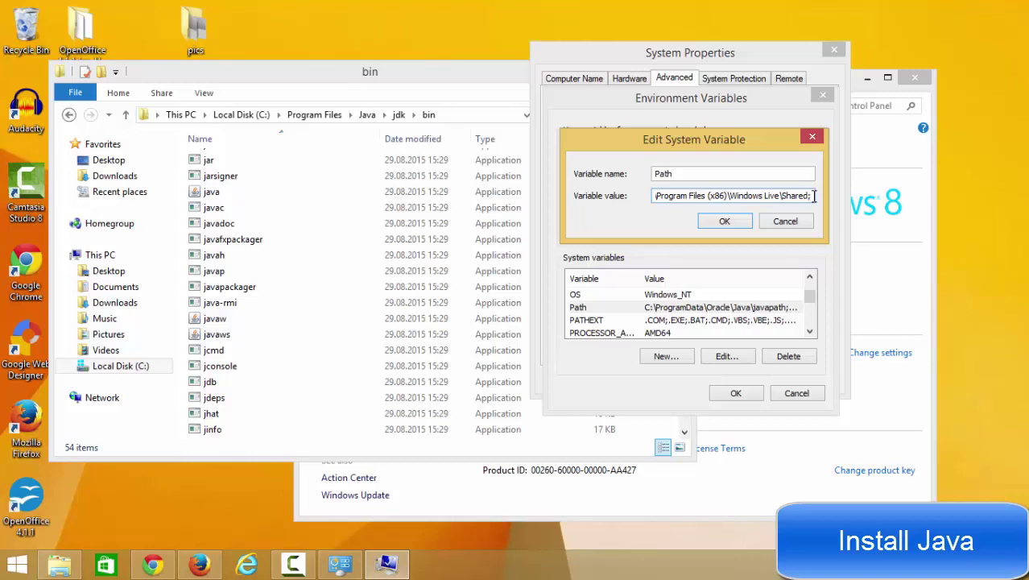
key(ctrl+v)
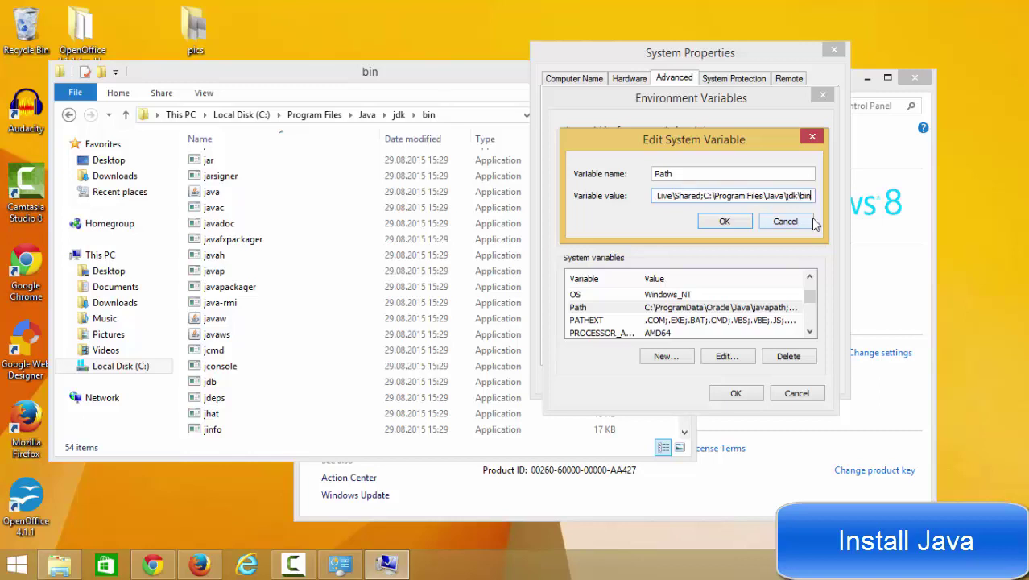
text(;)
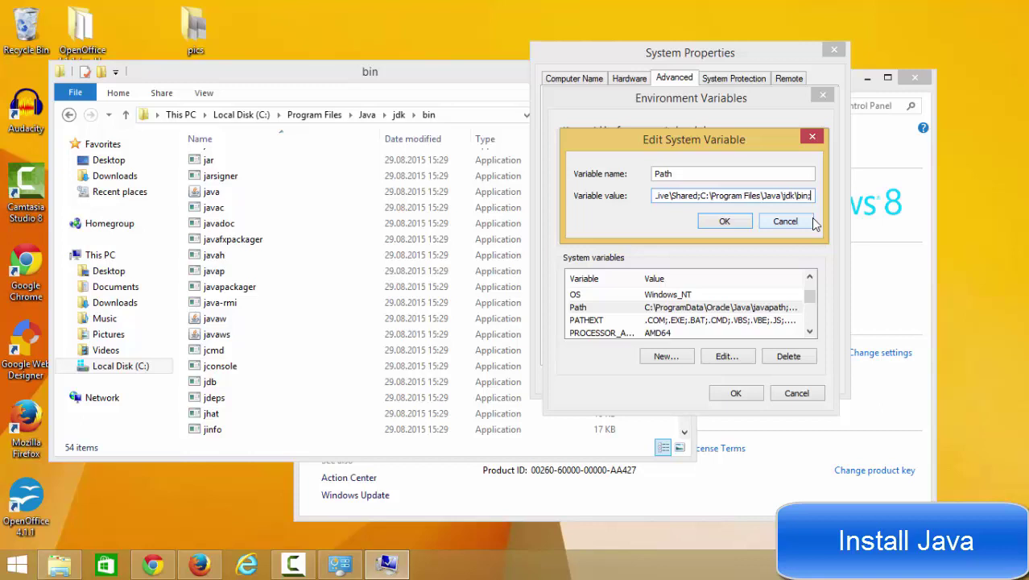
click(368, 115)
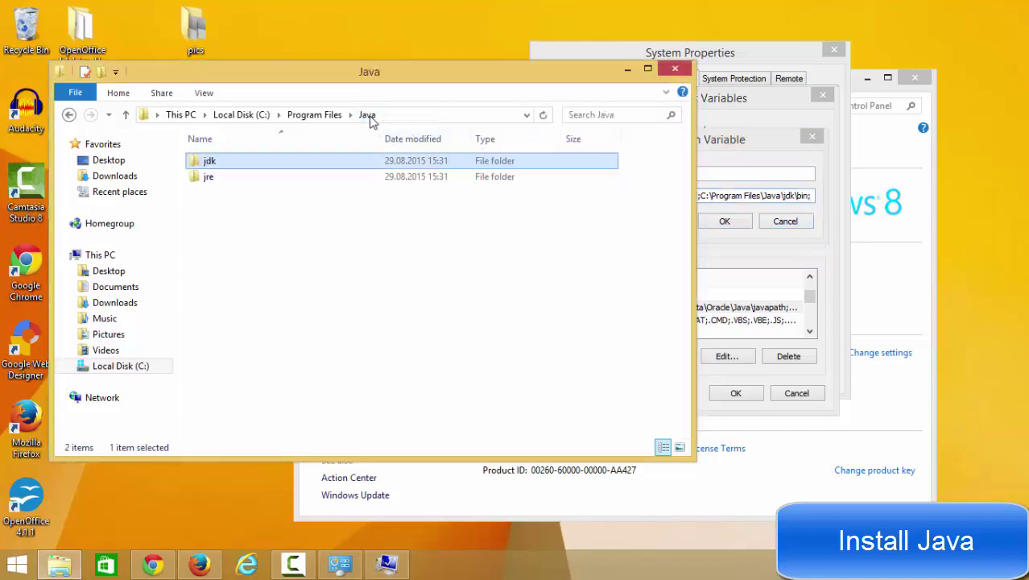
Step: Paste C:\Program Files\Java\jre\bin after the jdk\bin entry and save the Path variable
click(216, 182)
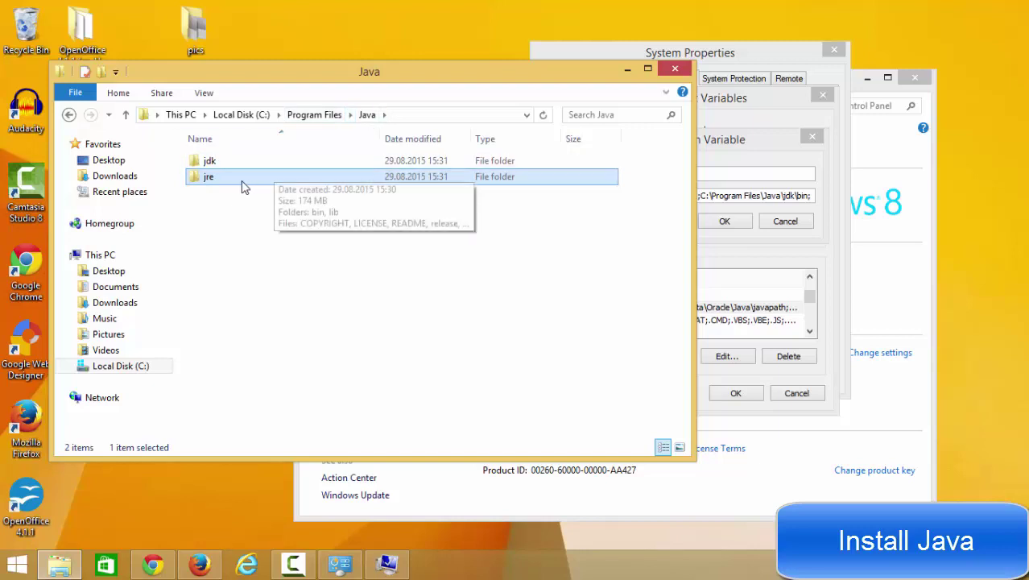
double_click(242, 181)
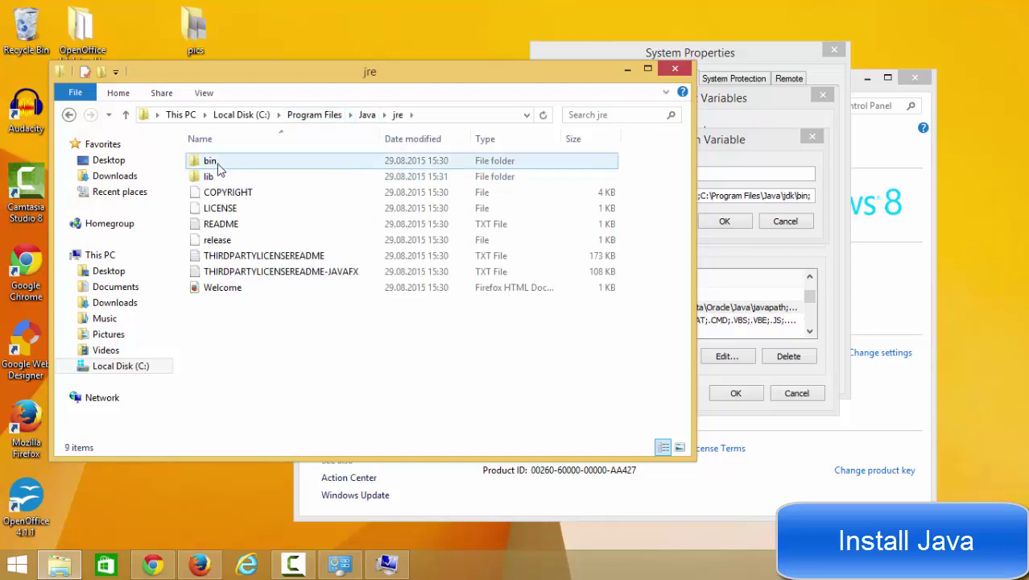
double_click(211, 161)
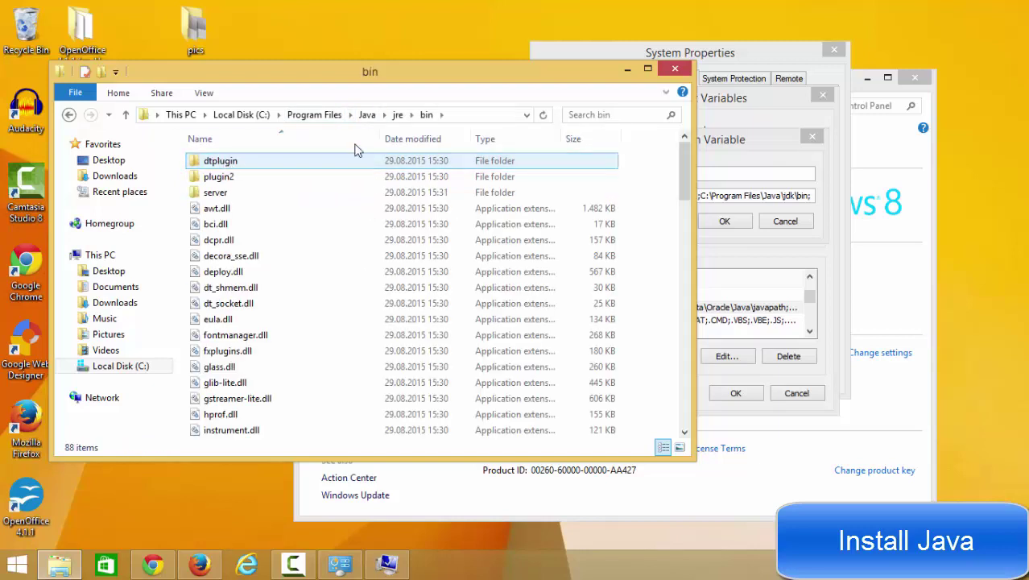
click(463, 117)
key(ctrl+c)
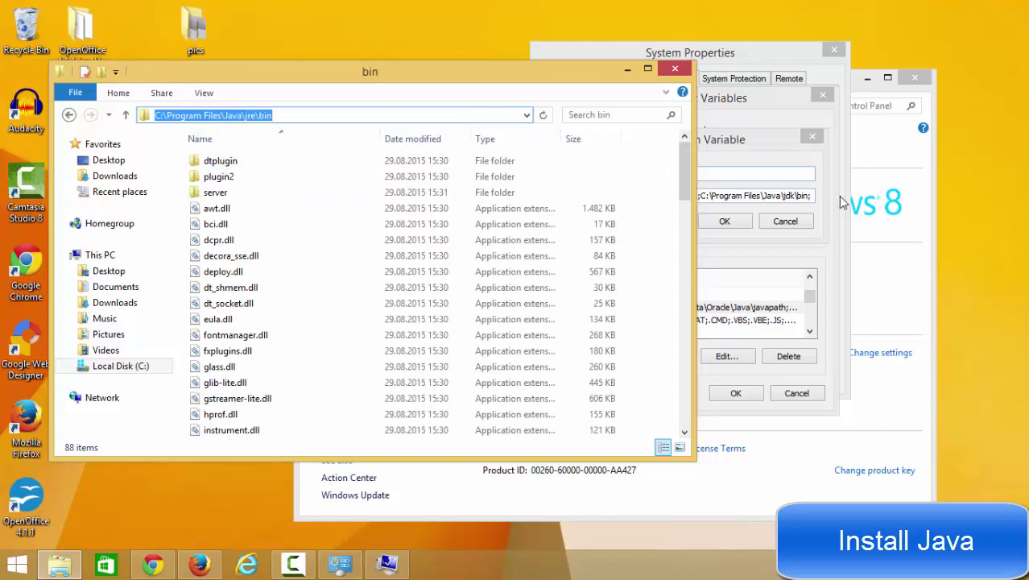
click(813, 195)
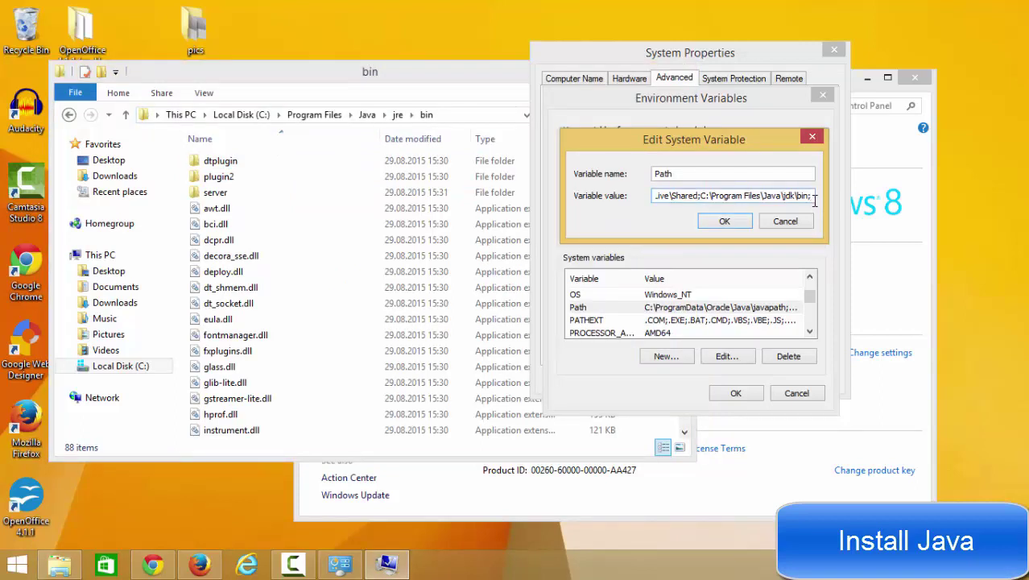
key(ctrl+v)
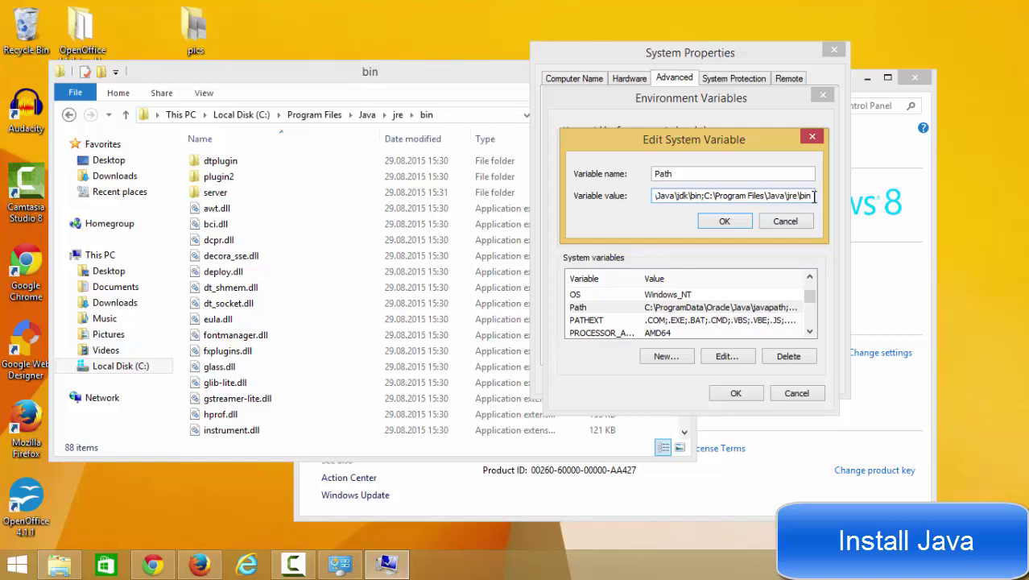
click(721, 222)
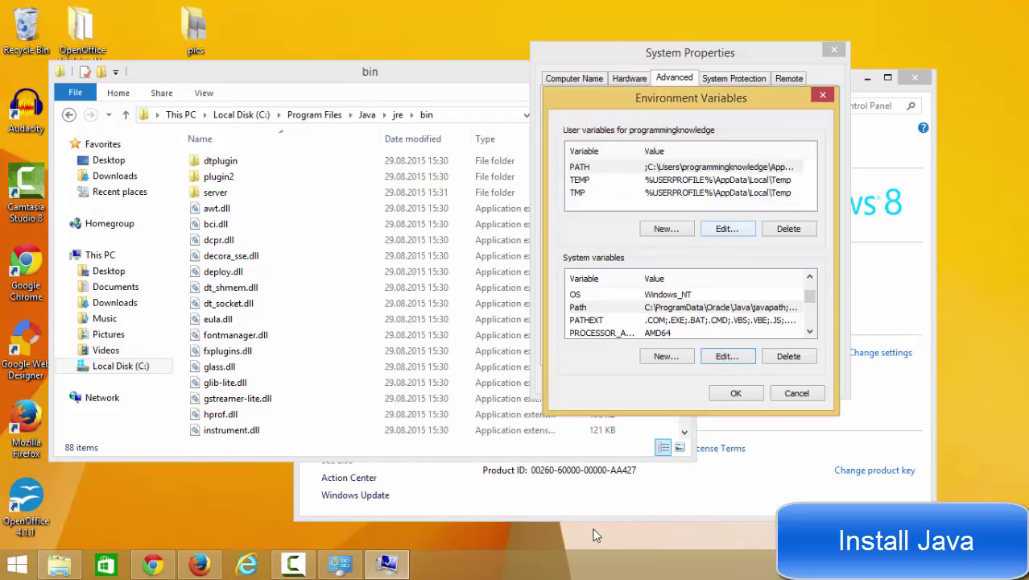
Step: Close Environment Variables, narrow the jre bin window and shift it left, then reopen Environment Variables
click(736, 395)
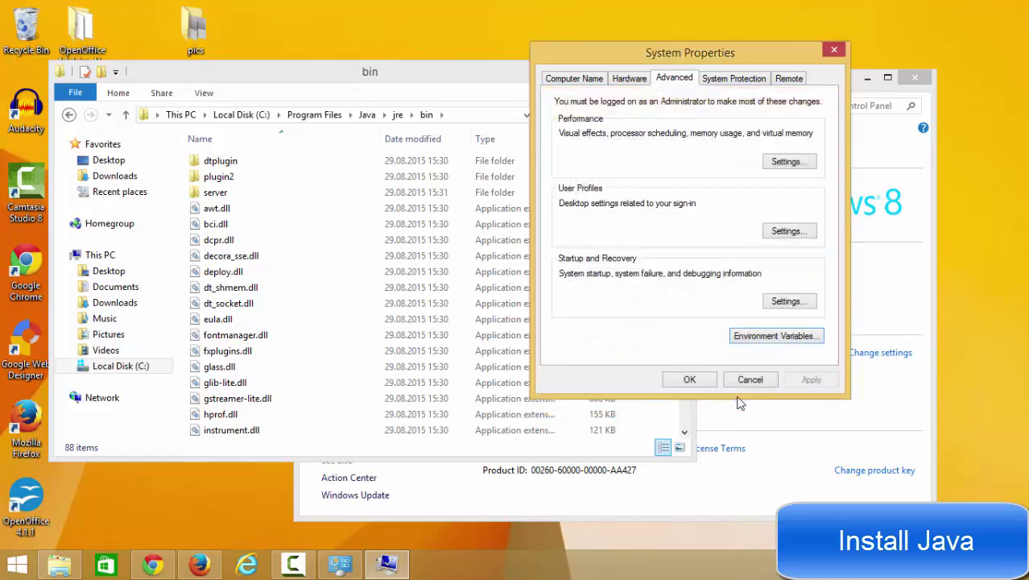
click(583, 569)
key(alt+Tab)
click(478, 76)
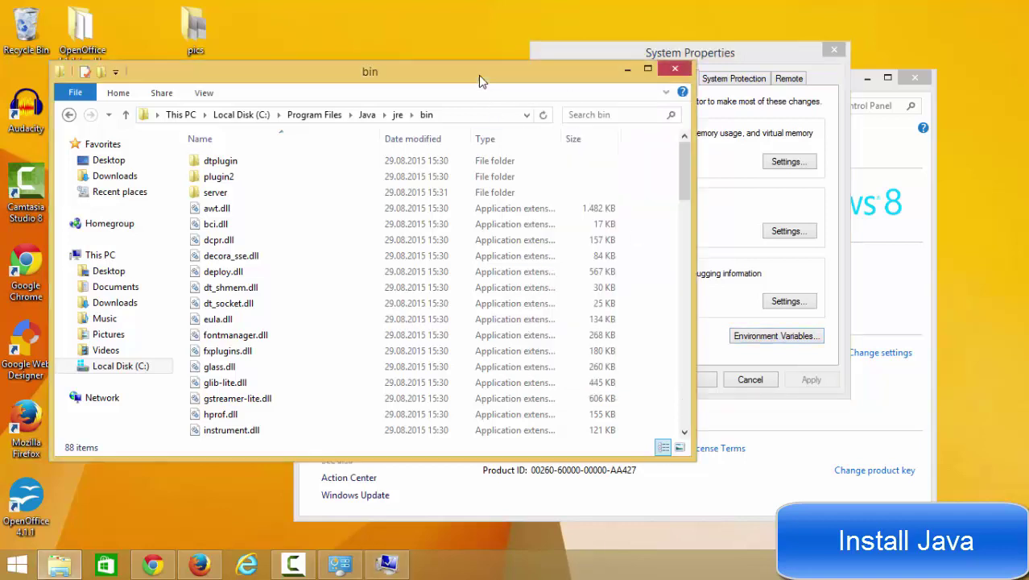
drag(695, 210, 360, 211)
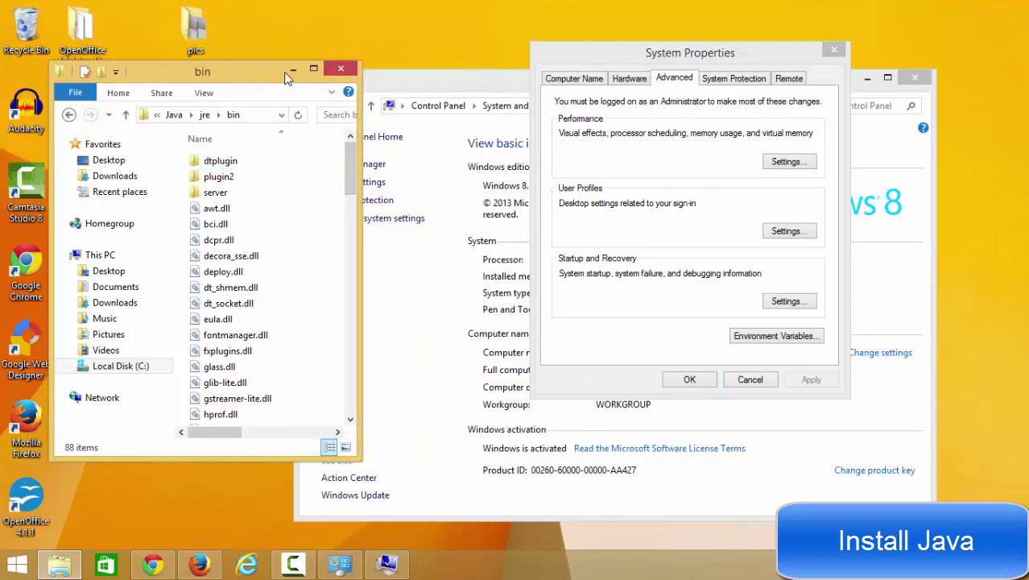
drag(245, 80, 208, 77)
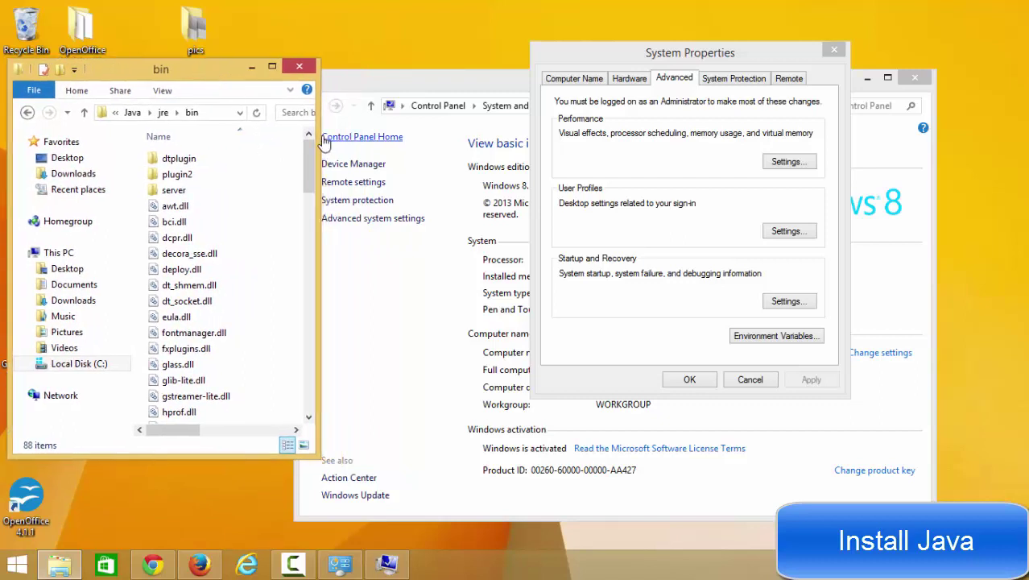
drag(318, 145, 410, 148)
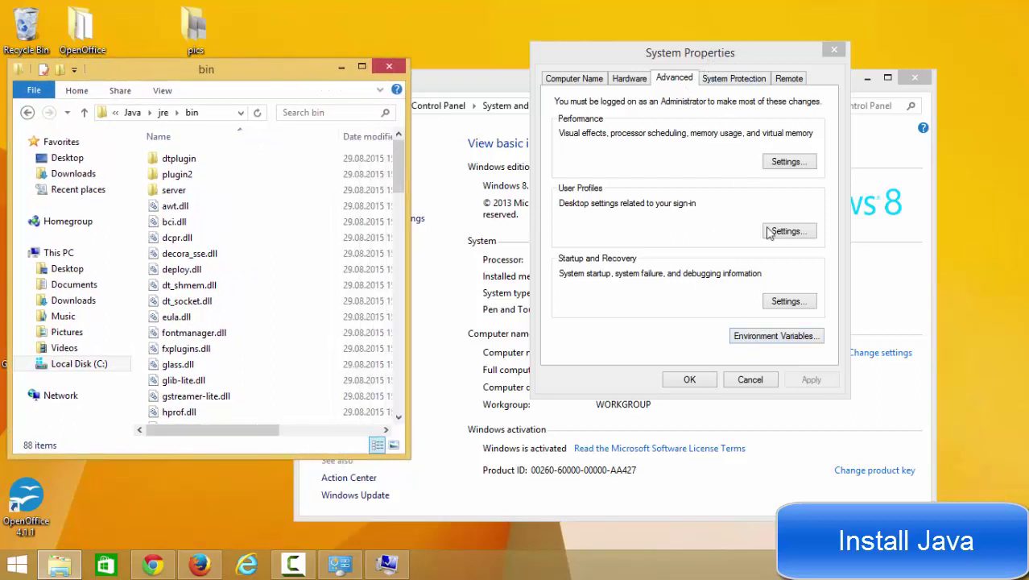
click(763, 342)
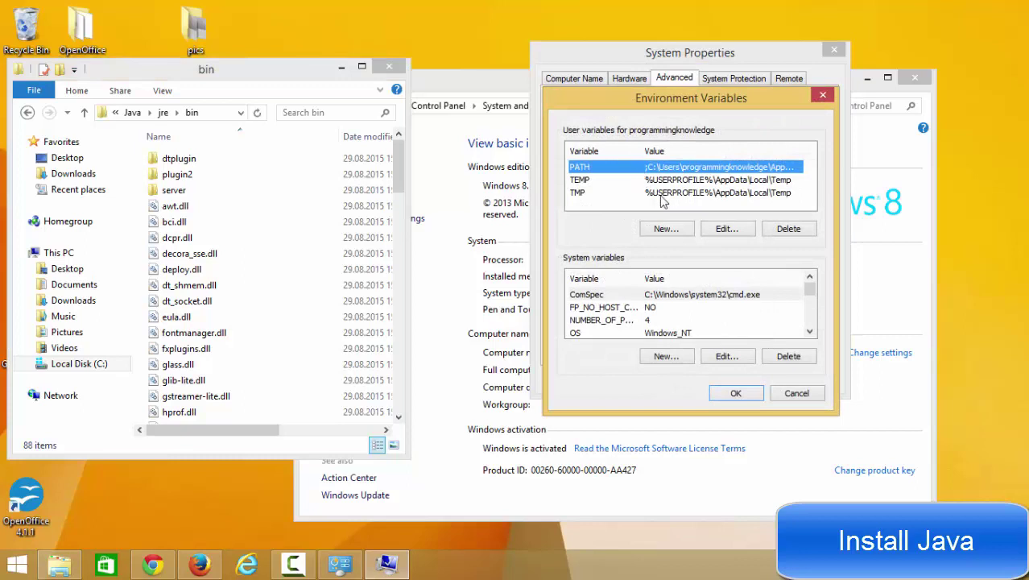
click(614, 201)
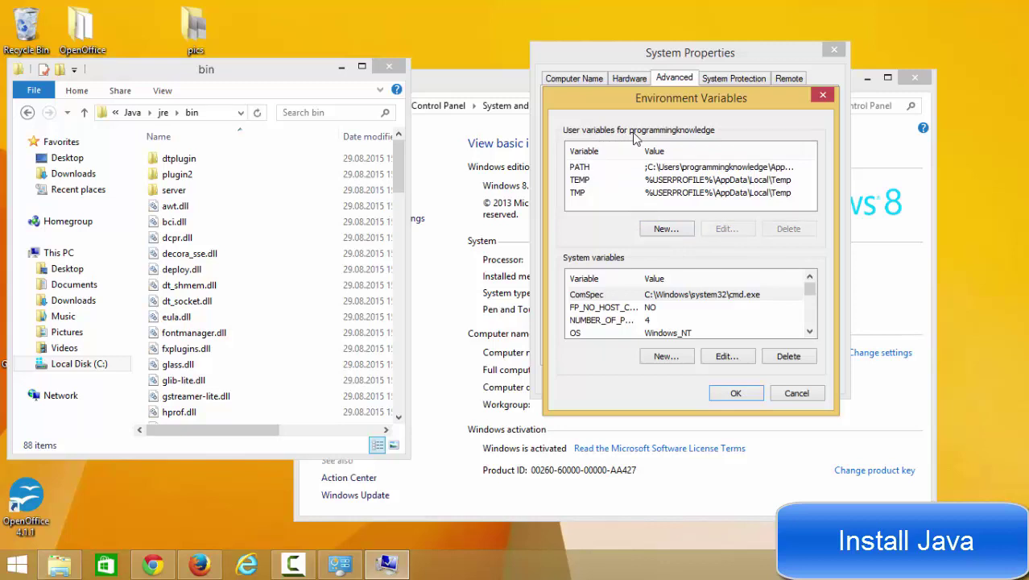
Step: Create a new user variable named JAVA_HOME
click(658, 231)
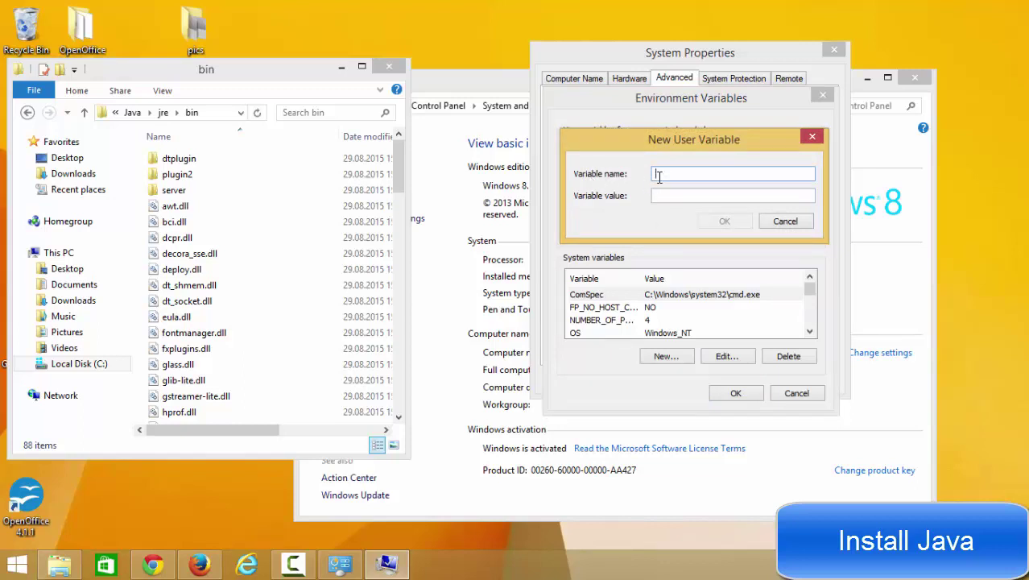
text(JAVA_HOME)
drag(710, 174, 656, 172)
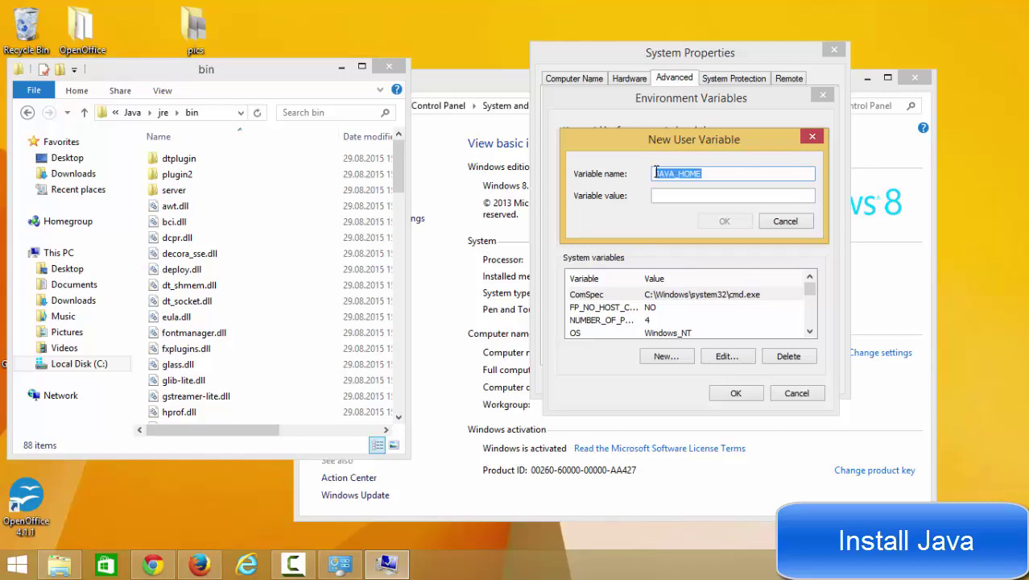
click(705, 173)
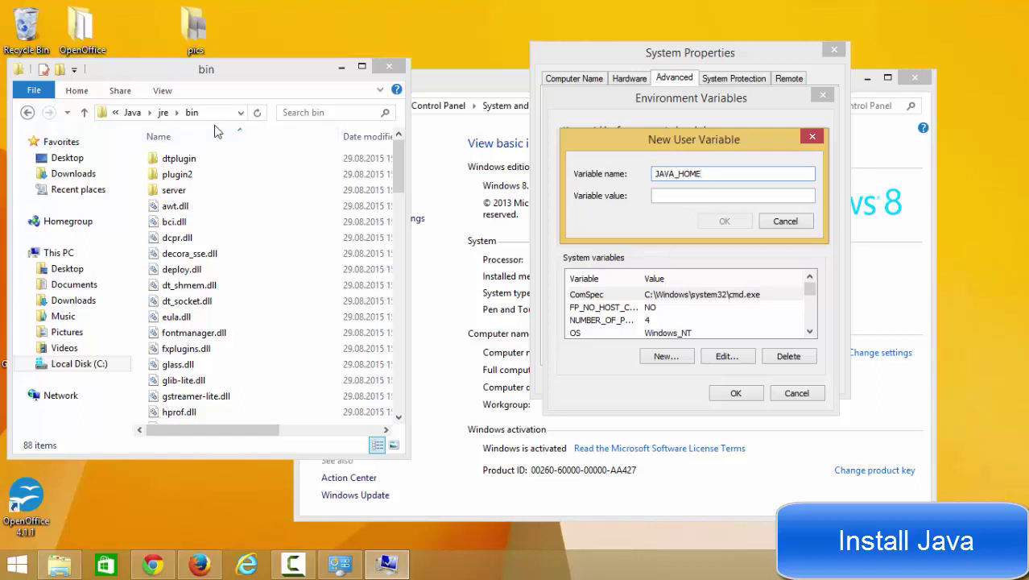
Step: Copy the C:\Program Files\Java\jdk folder path from the Explorer address bar
drag(410, 140, 472, 140)
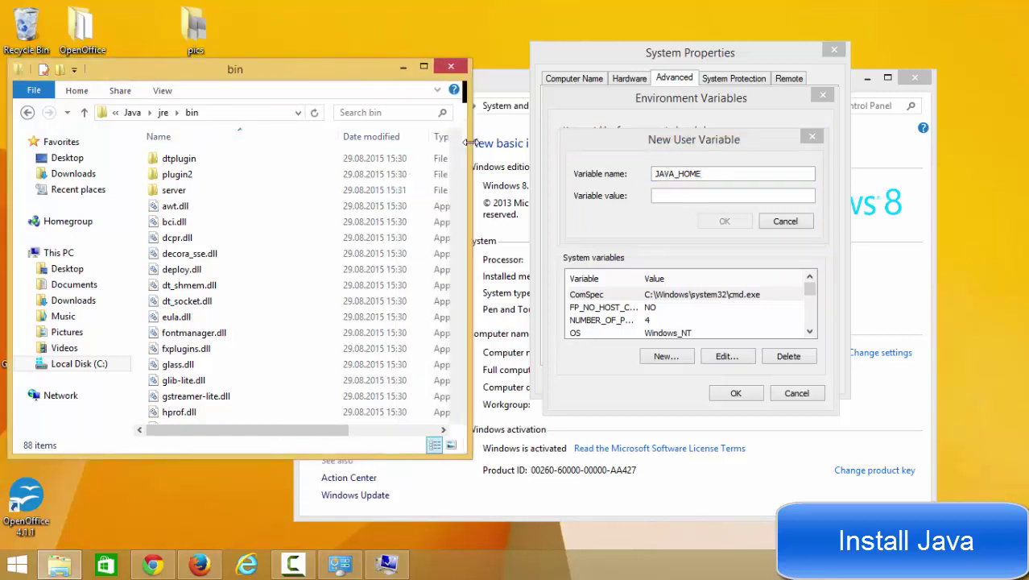
click(132, 113)
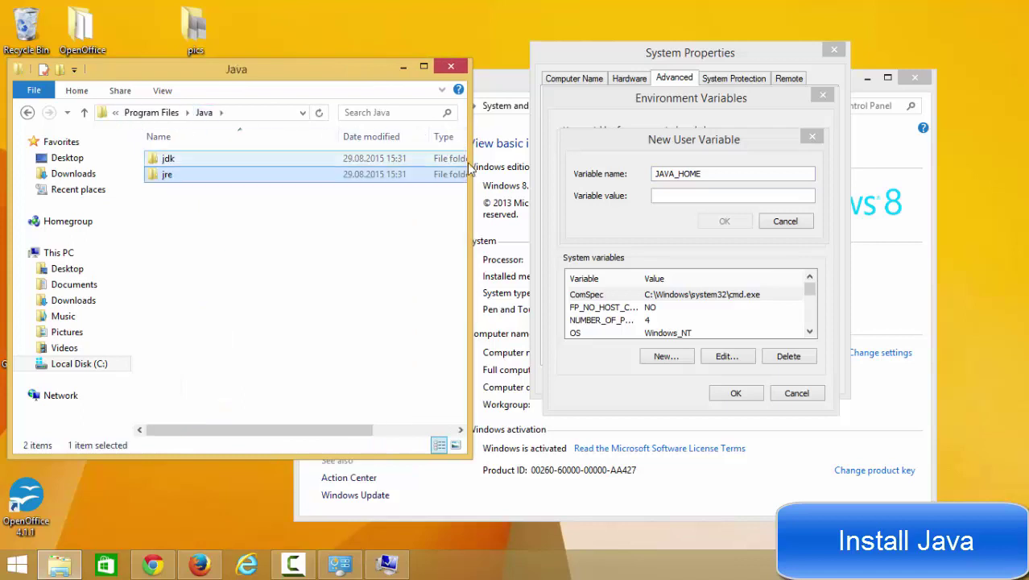
drag(472, 166, 539, 166)
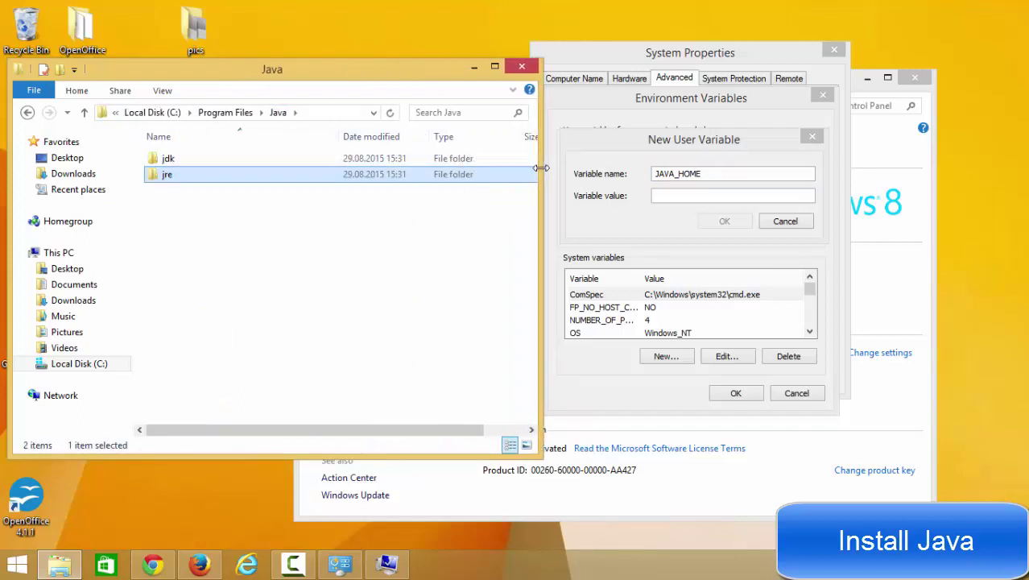
double_click(216, 157)
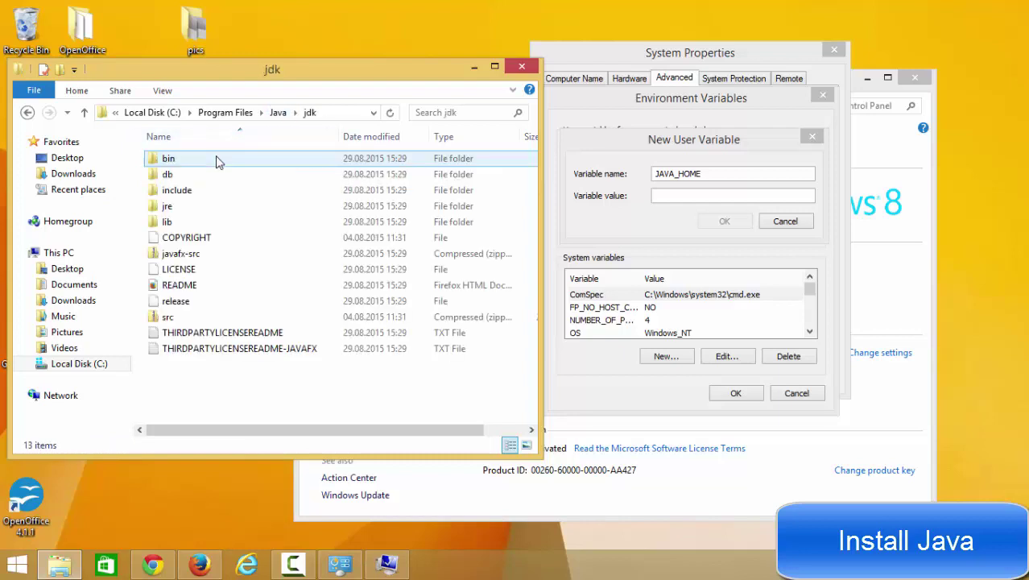
click(342, 118)
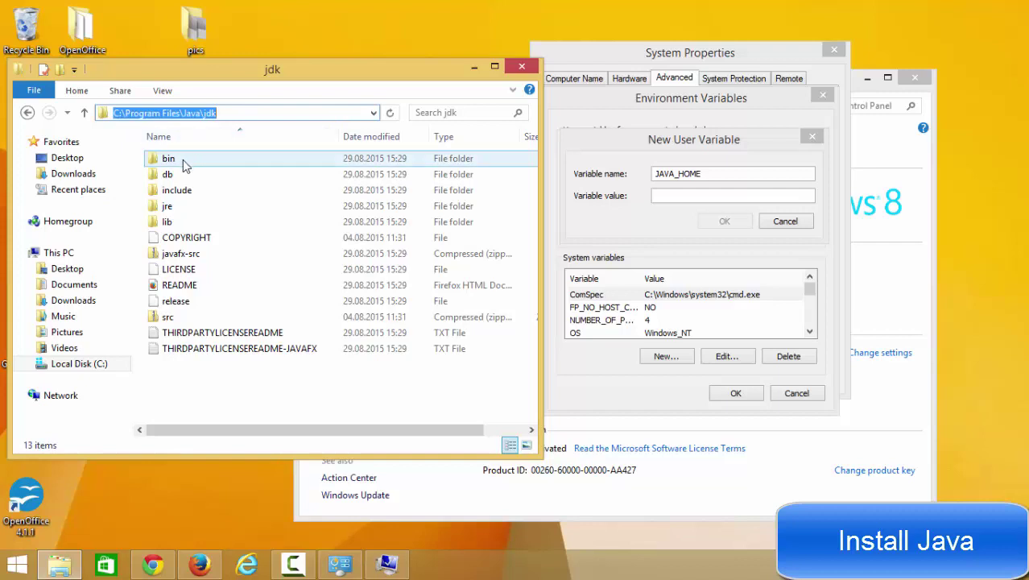
click(231, 113)
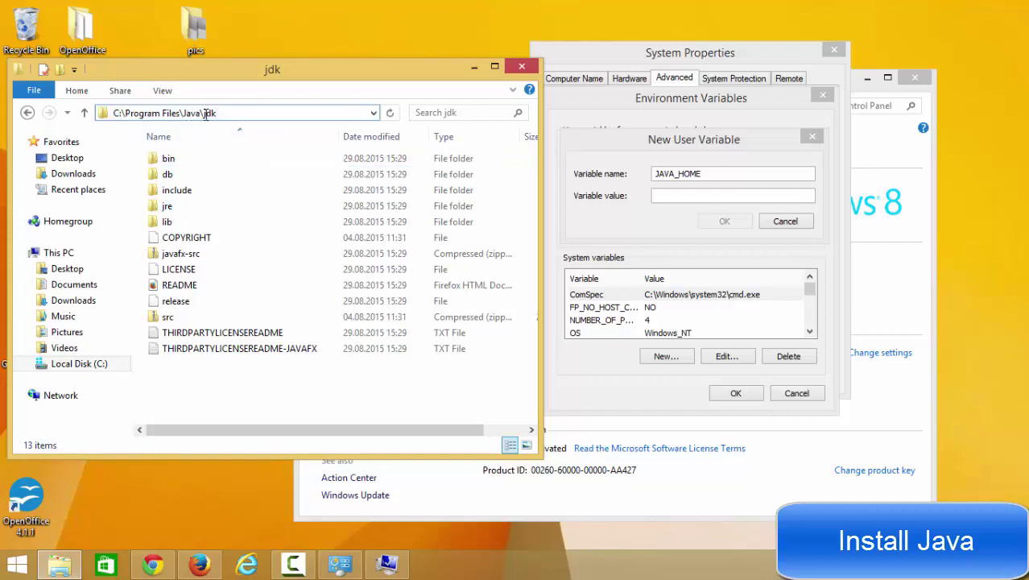
drag(232, 113, 116, 113)
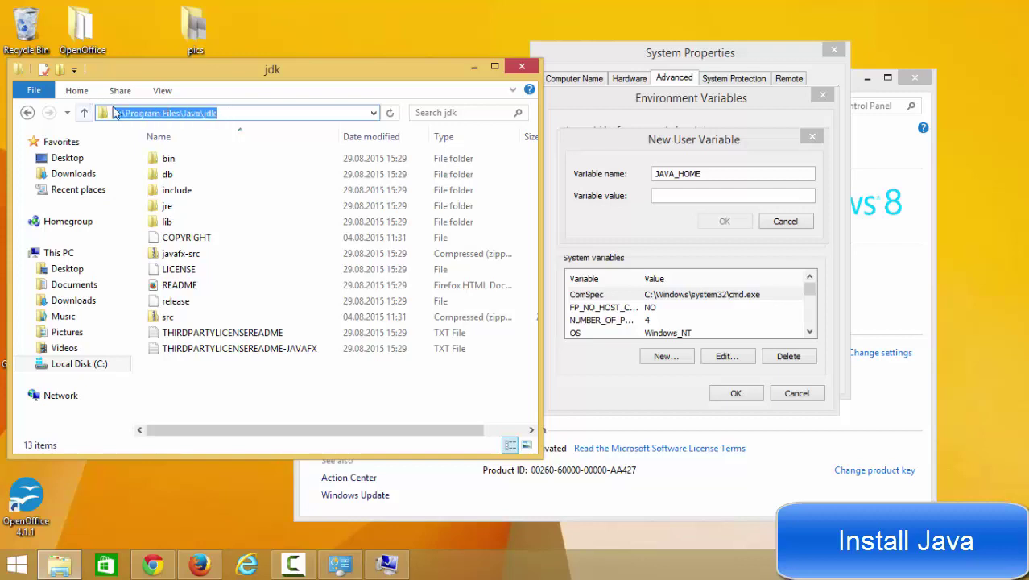
key(ctrl+c)
Step: Paste the jdk path as JAVA_HOME's value and save the environment variables
click(660, 195)
key(ctrl+v)
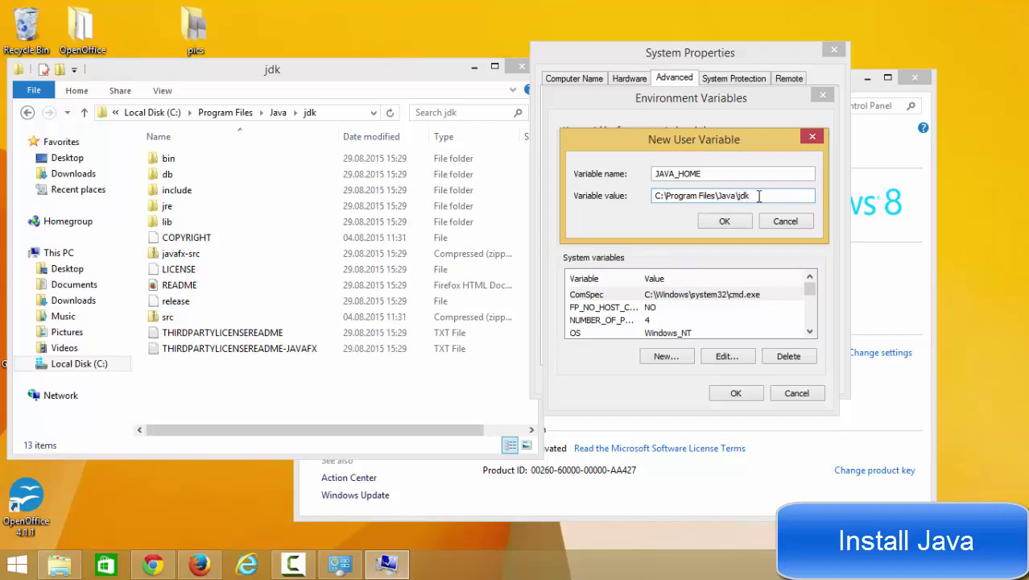
click(724, 221)
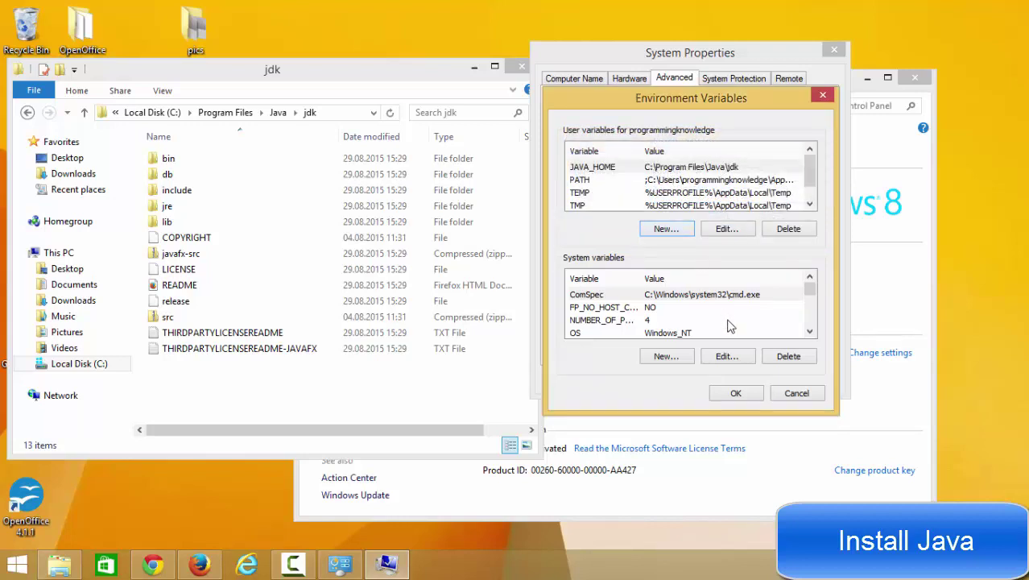
click(733, 393)
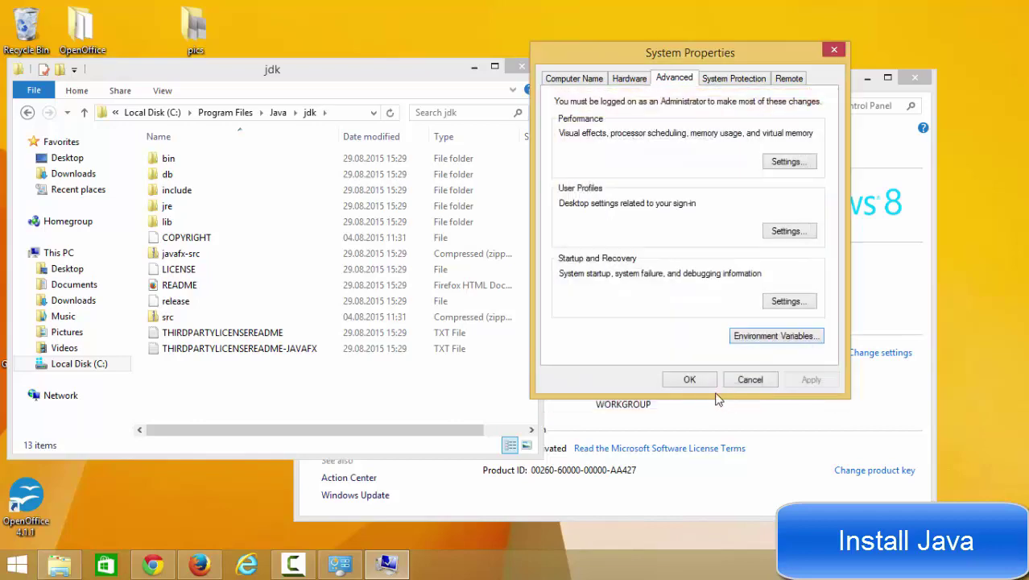
Step: Close System Properties, minimize the System and jdk windows, and open the Win+X menu
click(689, 380)
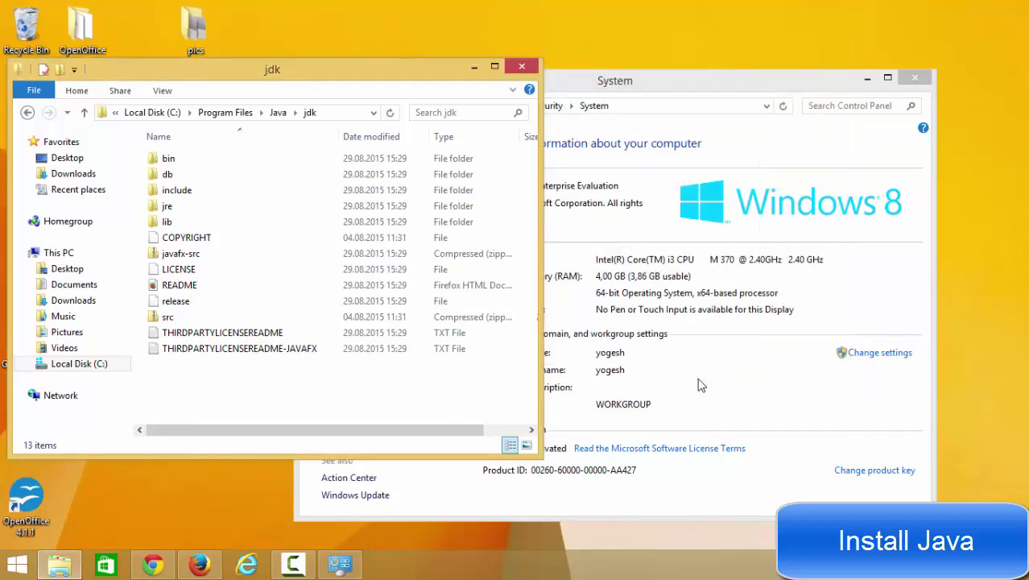
click(868, 78)
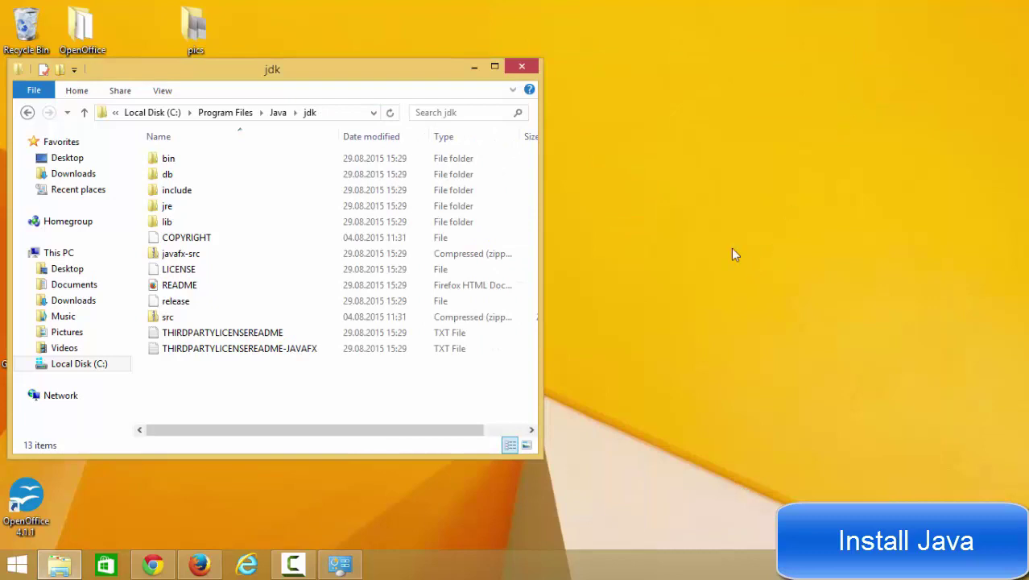
click(474, 69)
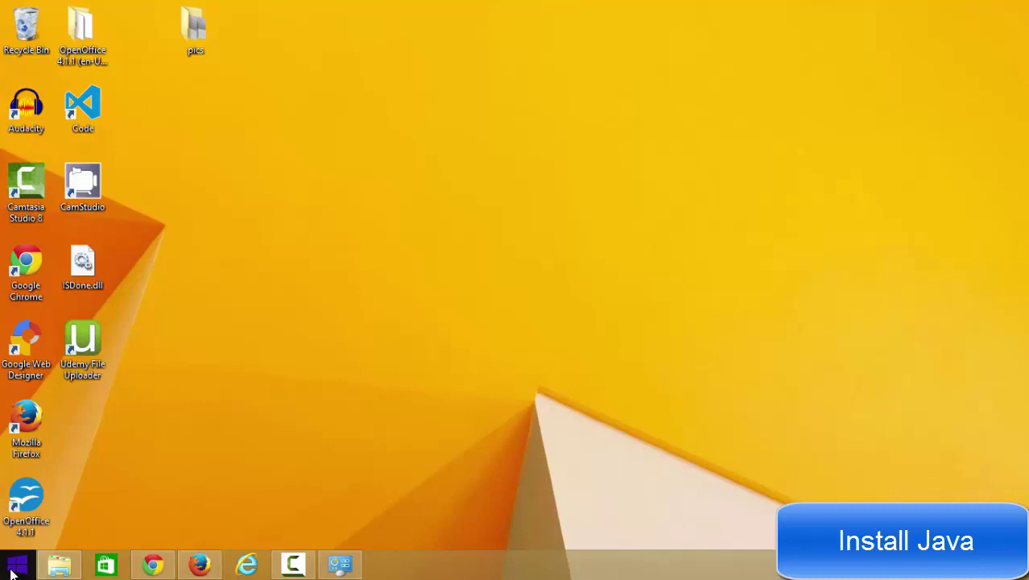
right_click(12, 570)
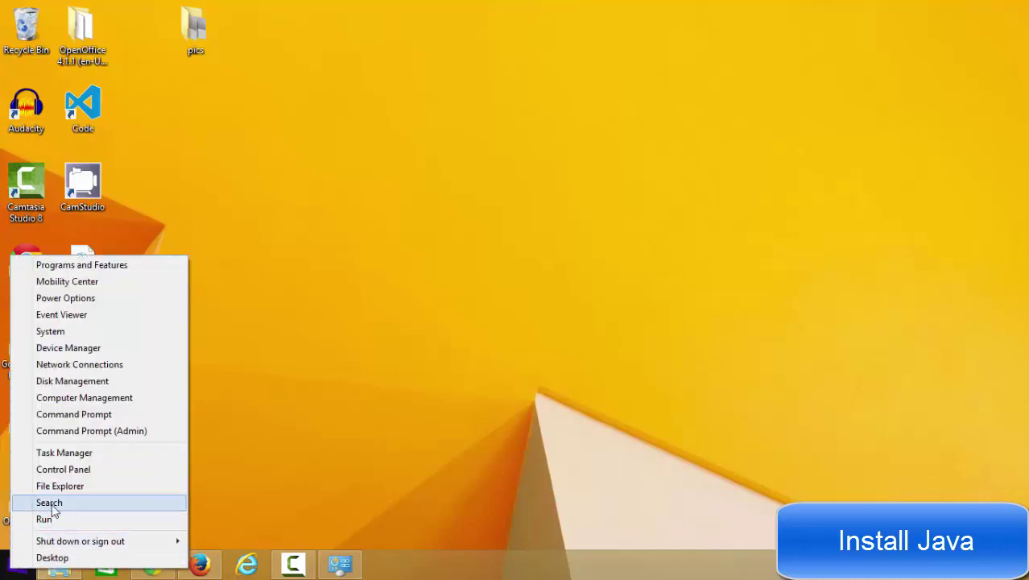
Step: Run javac in an administrator Command Prompt
click(86, 431)
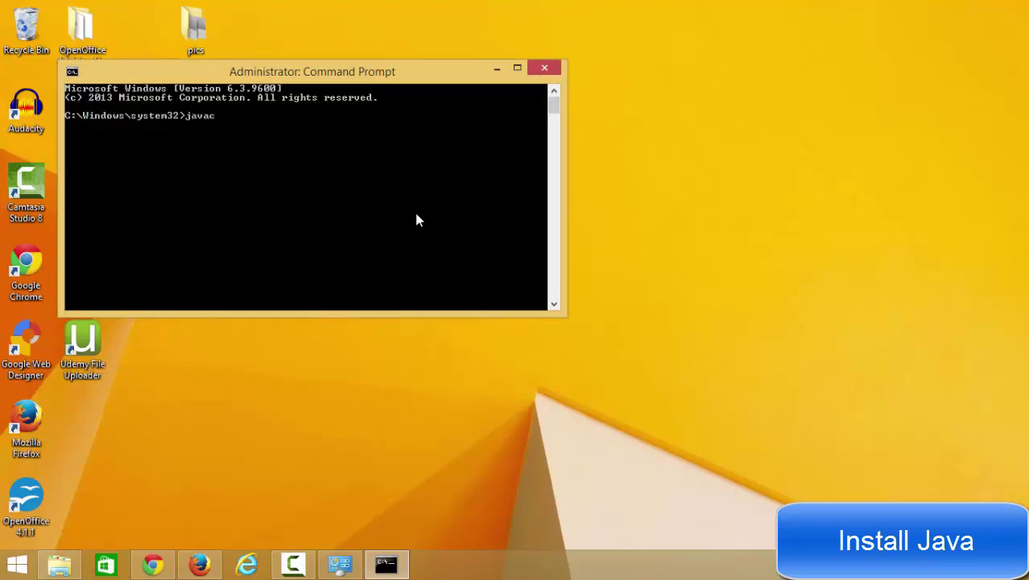
text(javac)
key(Return)
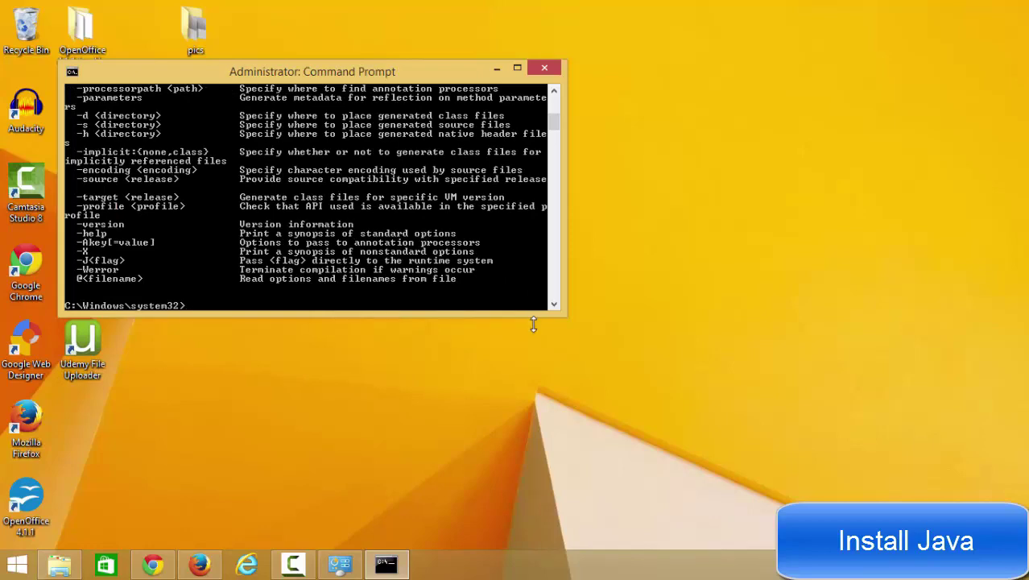
Step: Enlarge the window to review javac's usage options, then minimize it
drag(529, 315, 521, 471)
scroll(427, 356, up, 8)
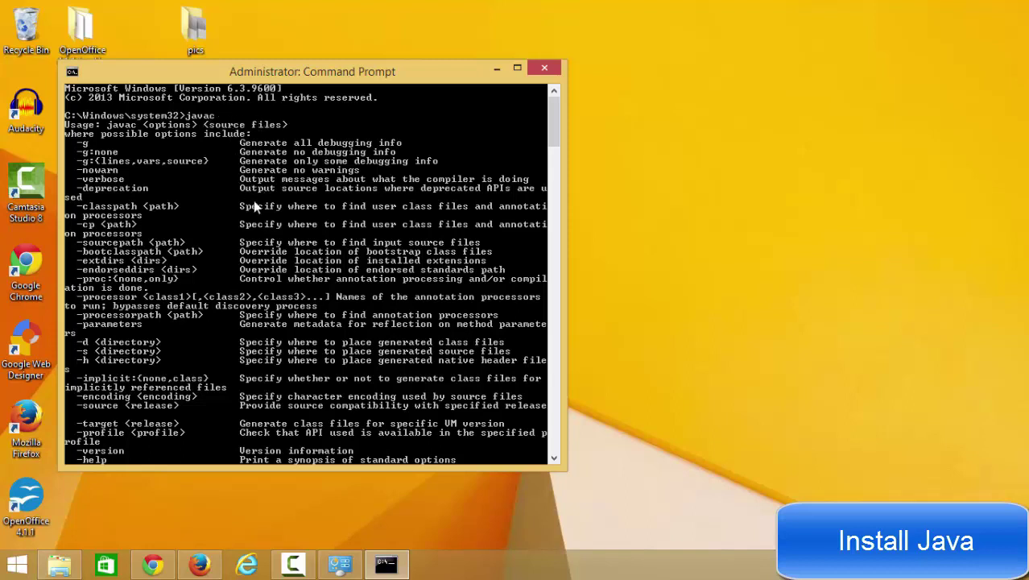
click(496, 68)
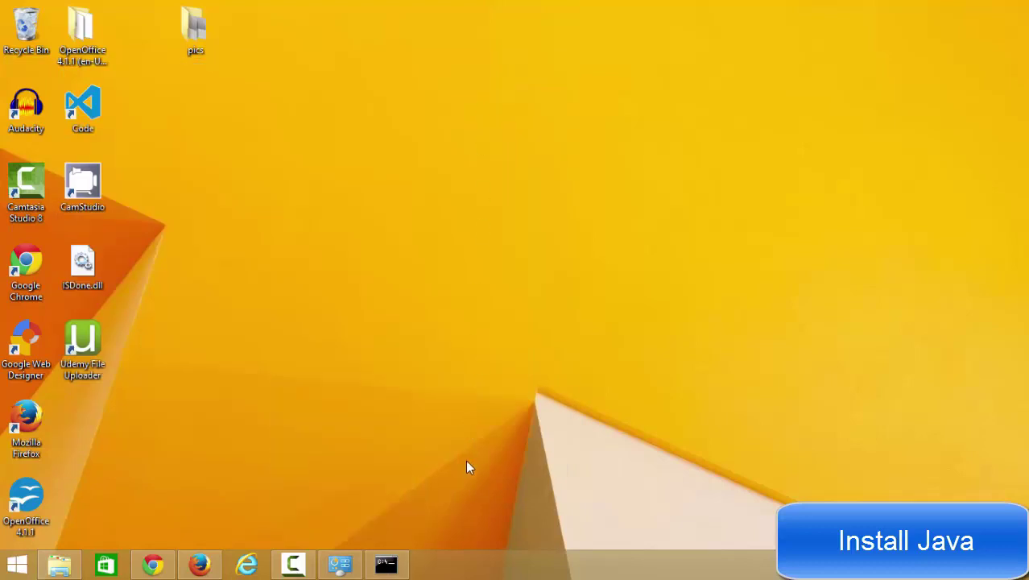